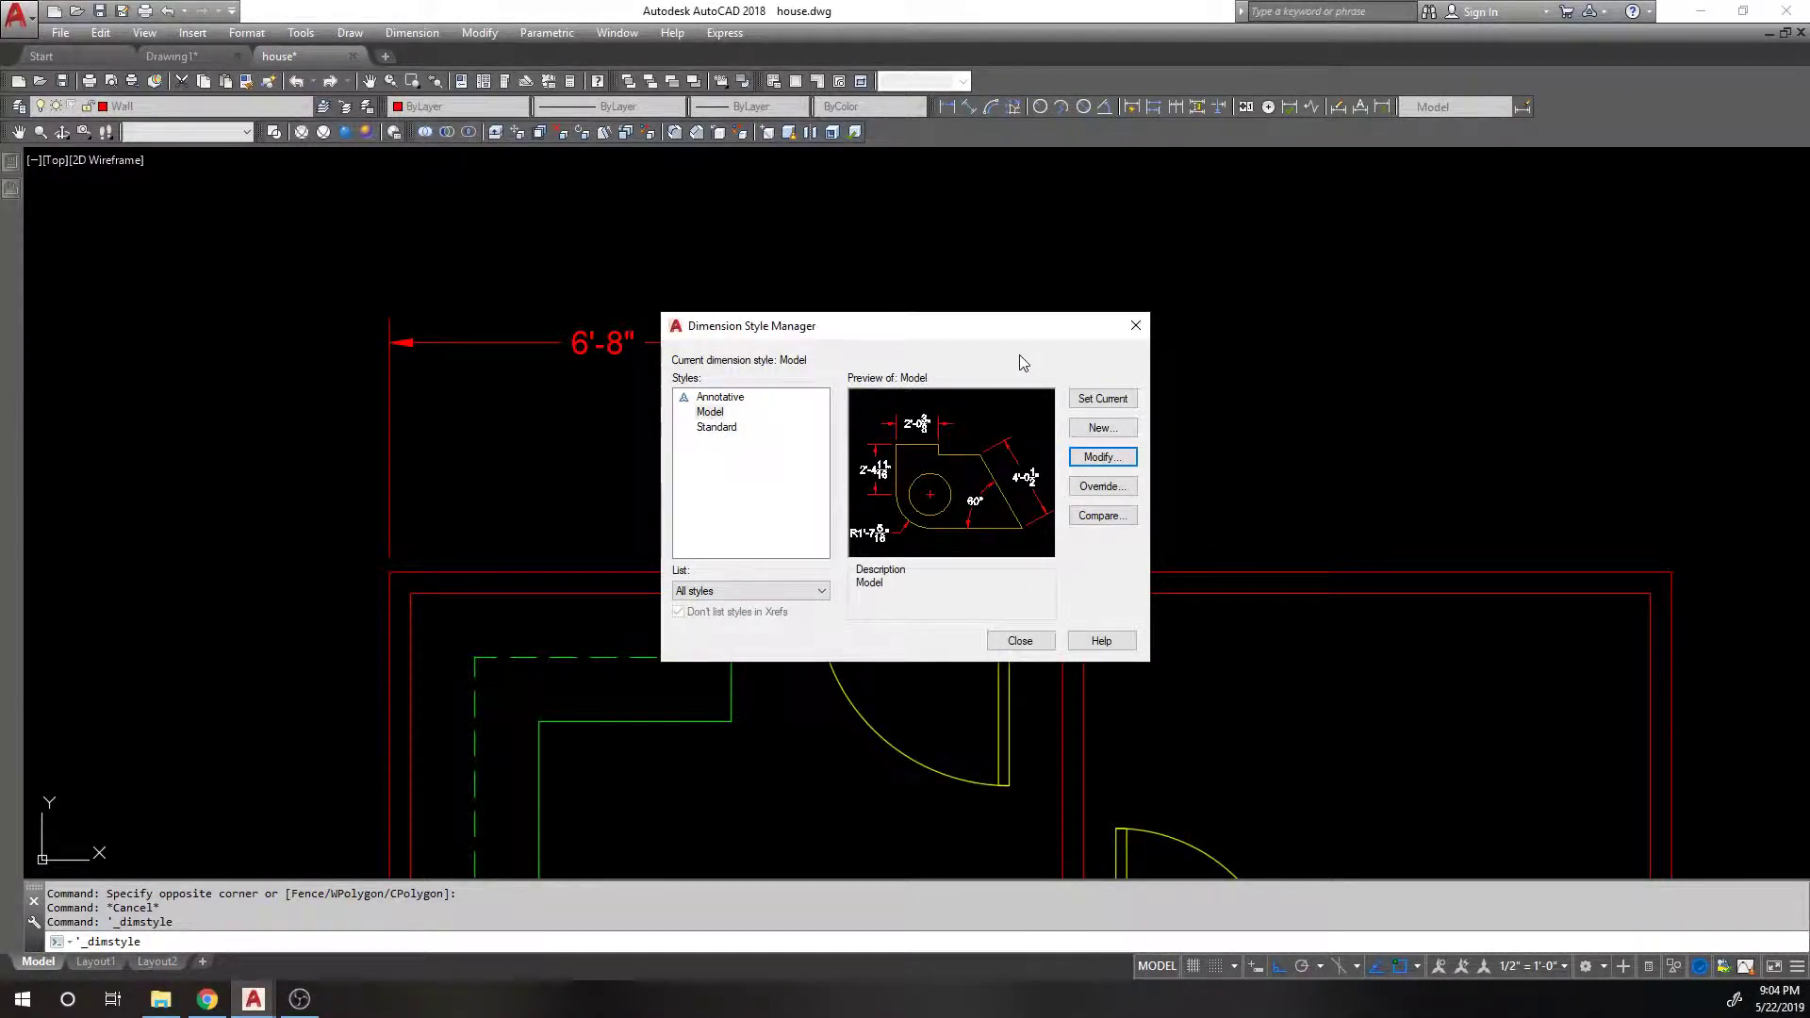
Step: Open the Model dimension style for modification and show its symbols and arrows settings
click(1102, 456)
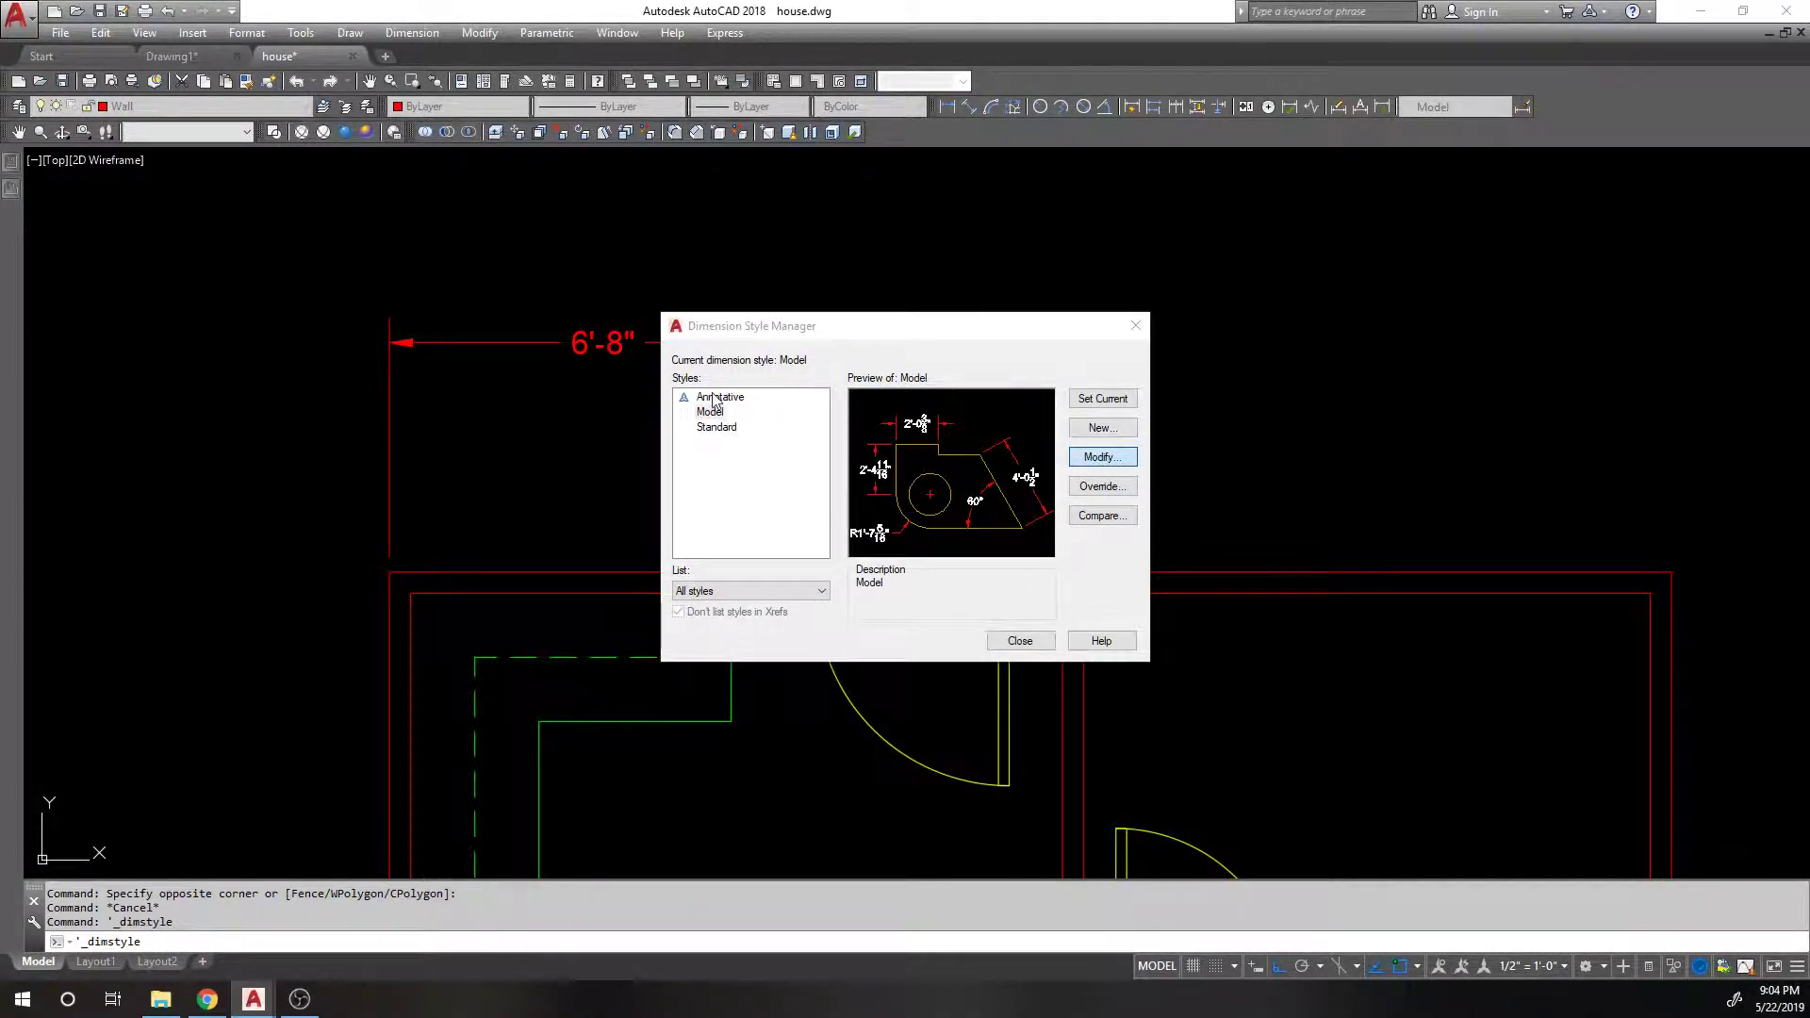
drag(1201, 253, 1152, 257)
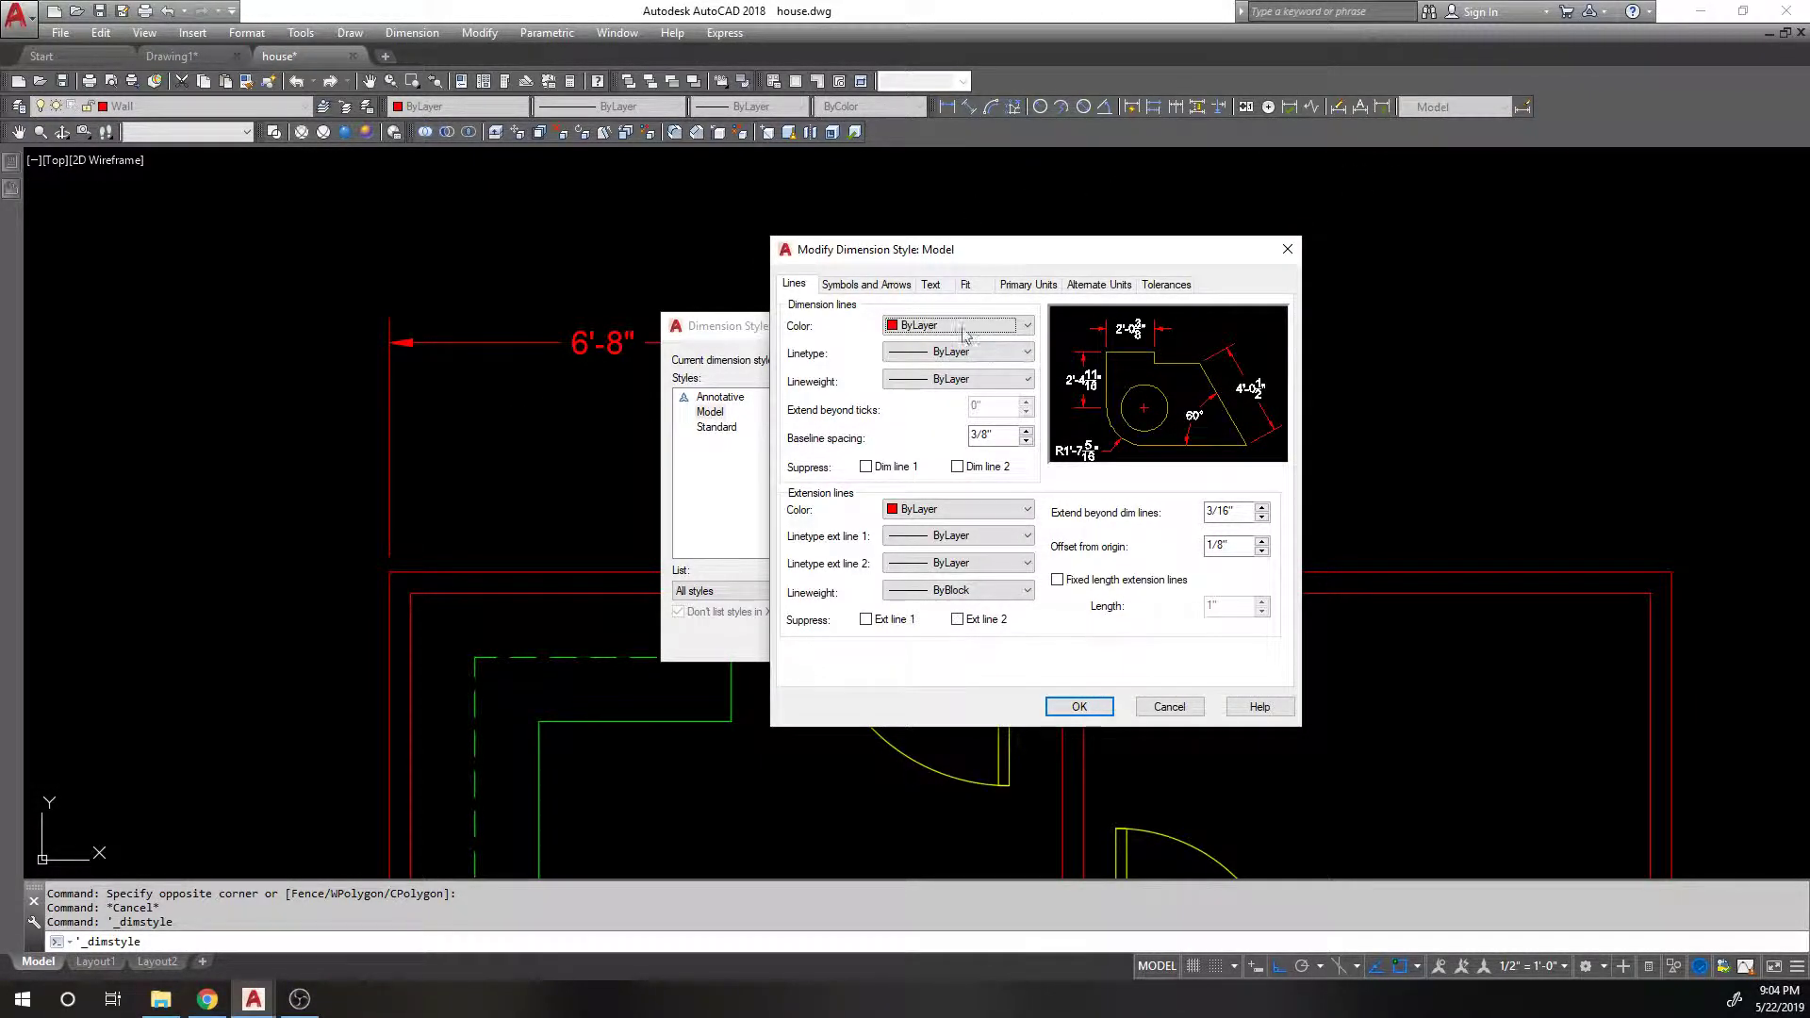
click(863, 285)
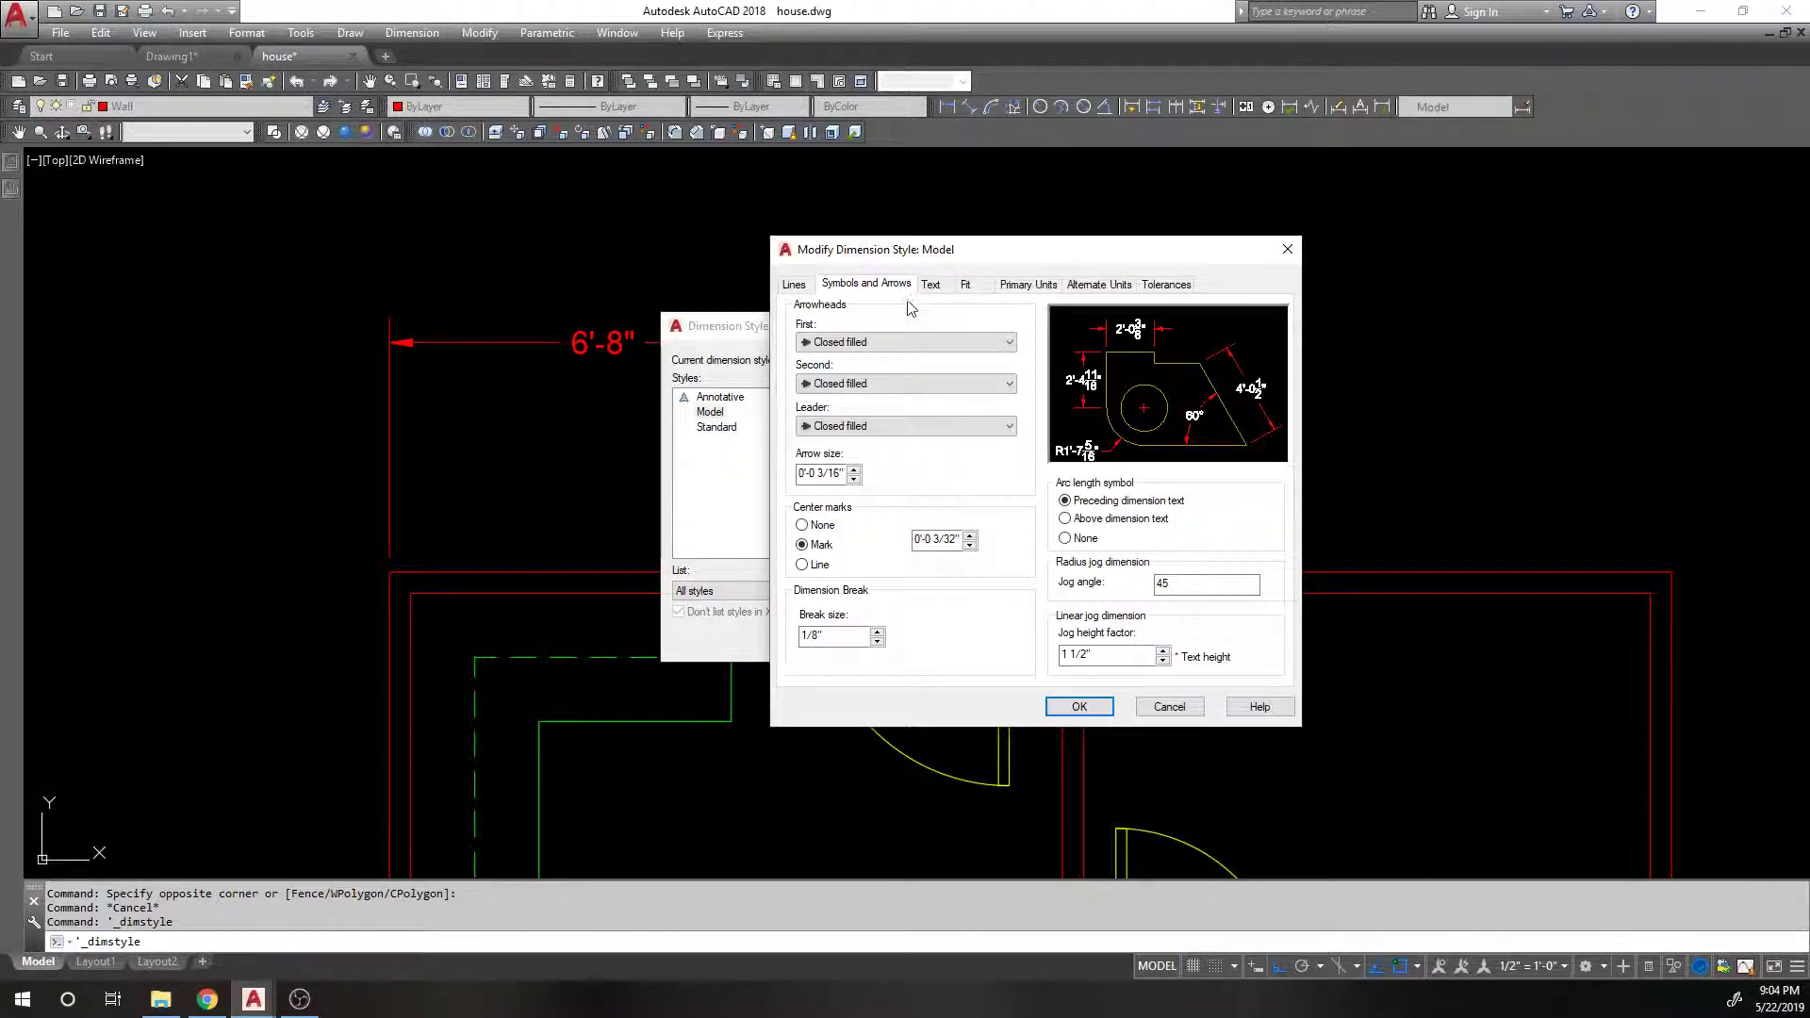
Step: Try Architectural tick for the dimension arrowheads, and return them to Closed filled
click(952, 341)
click(953, 343)
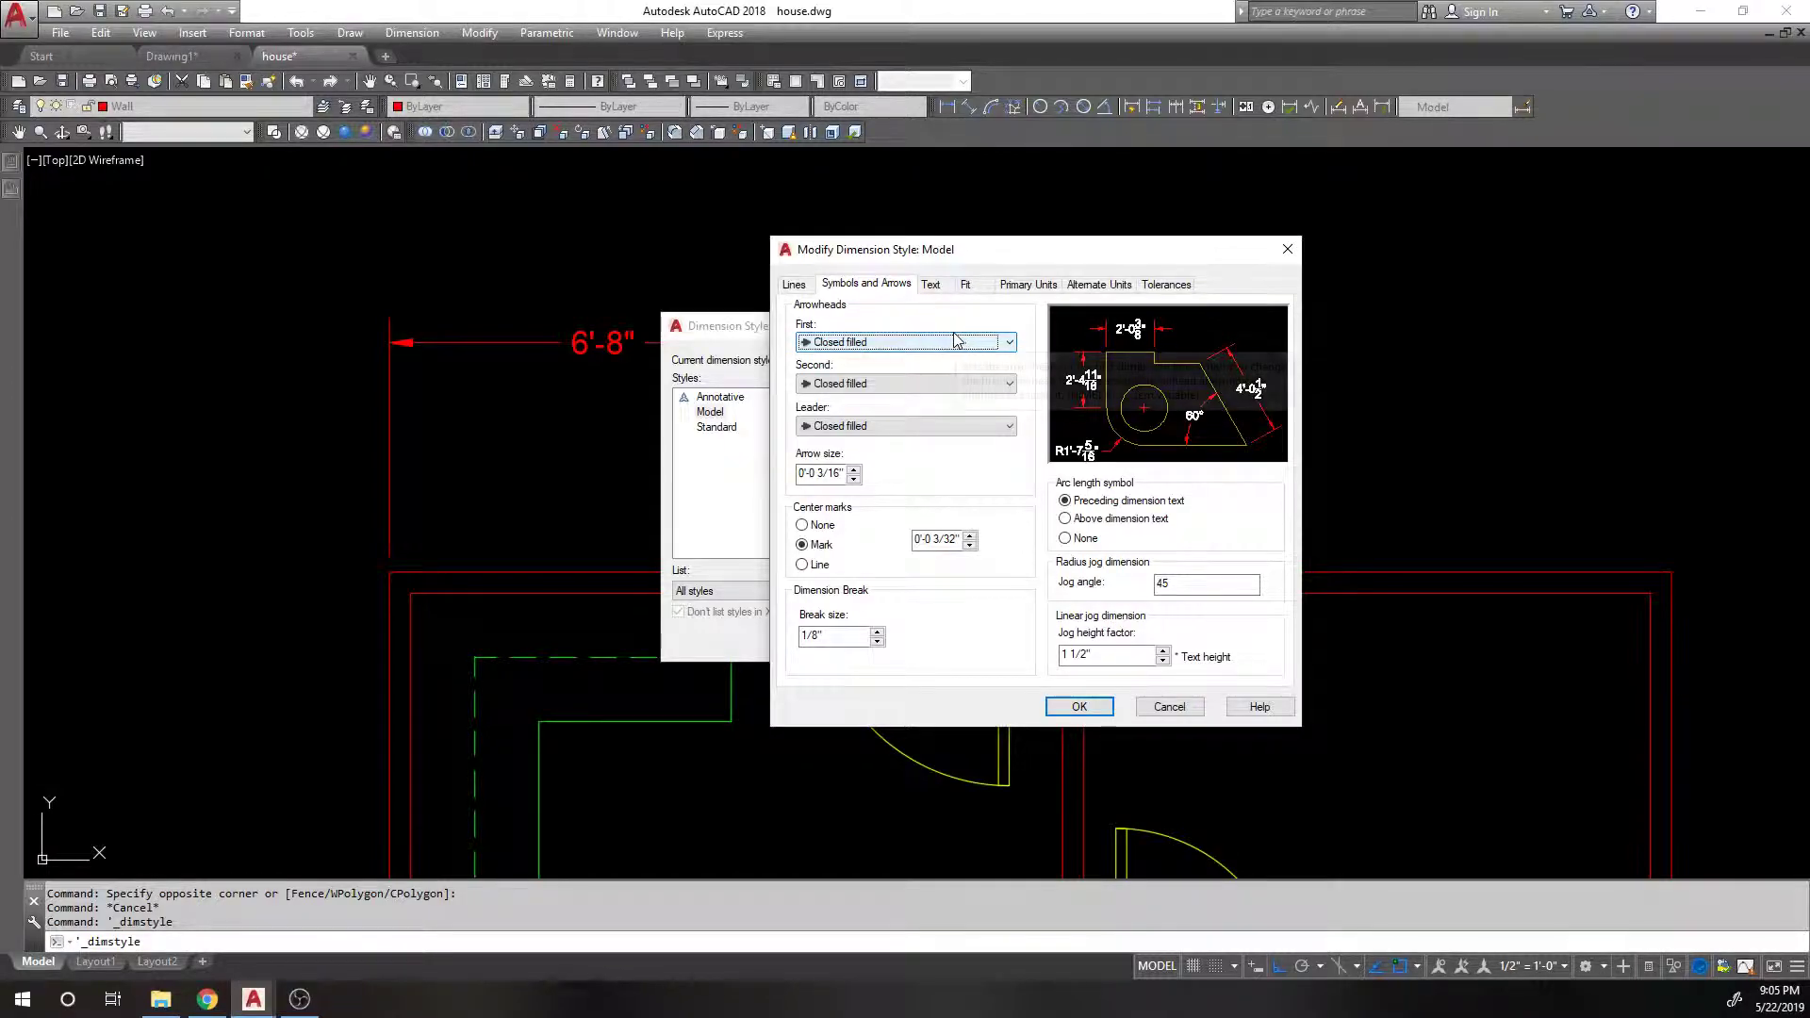
click(829, 342)
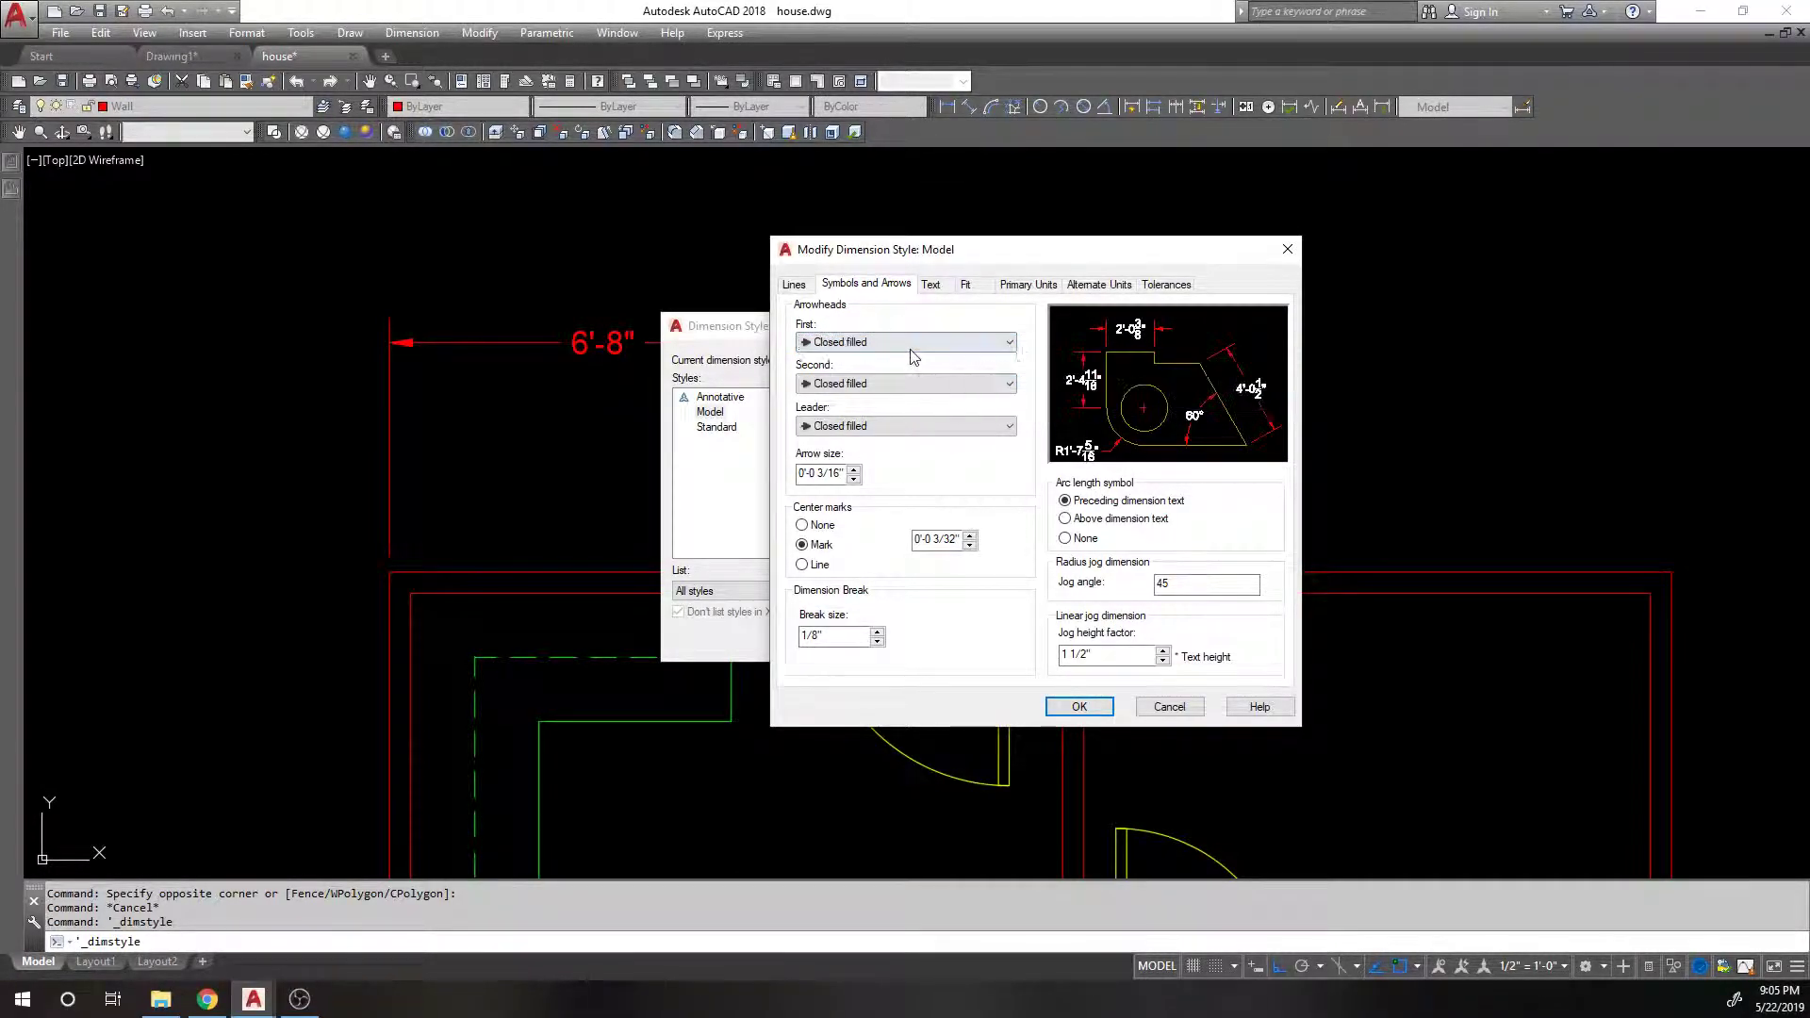
click(845, 466)
click(905, 341)
click(848, 421)
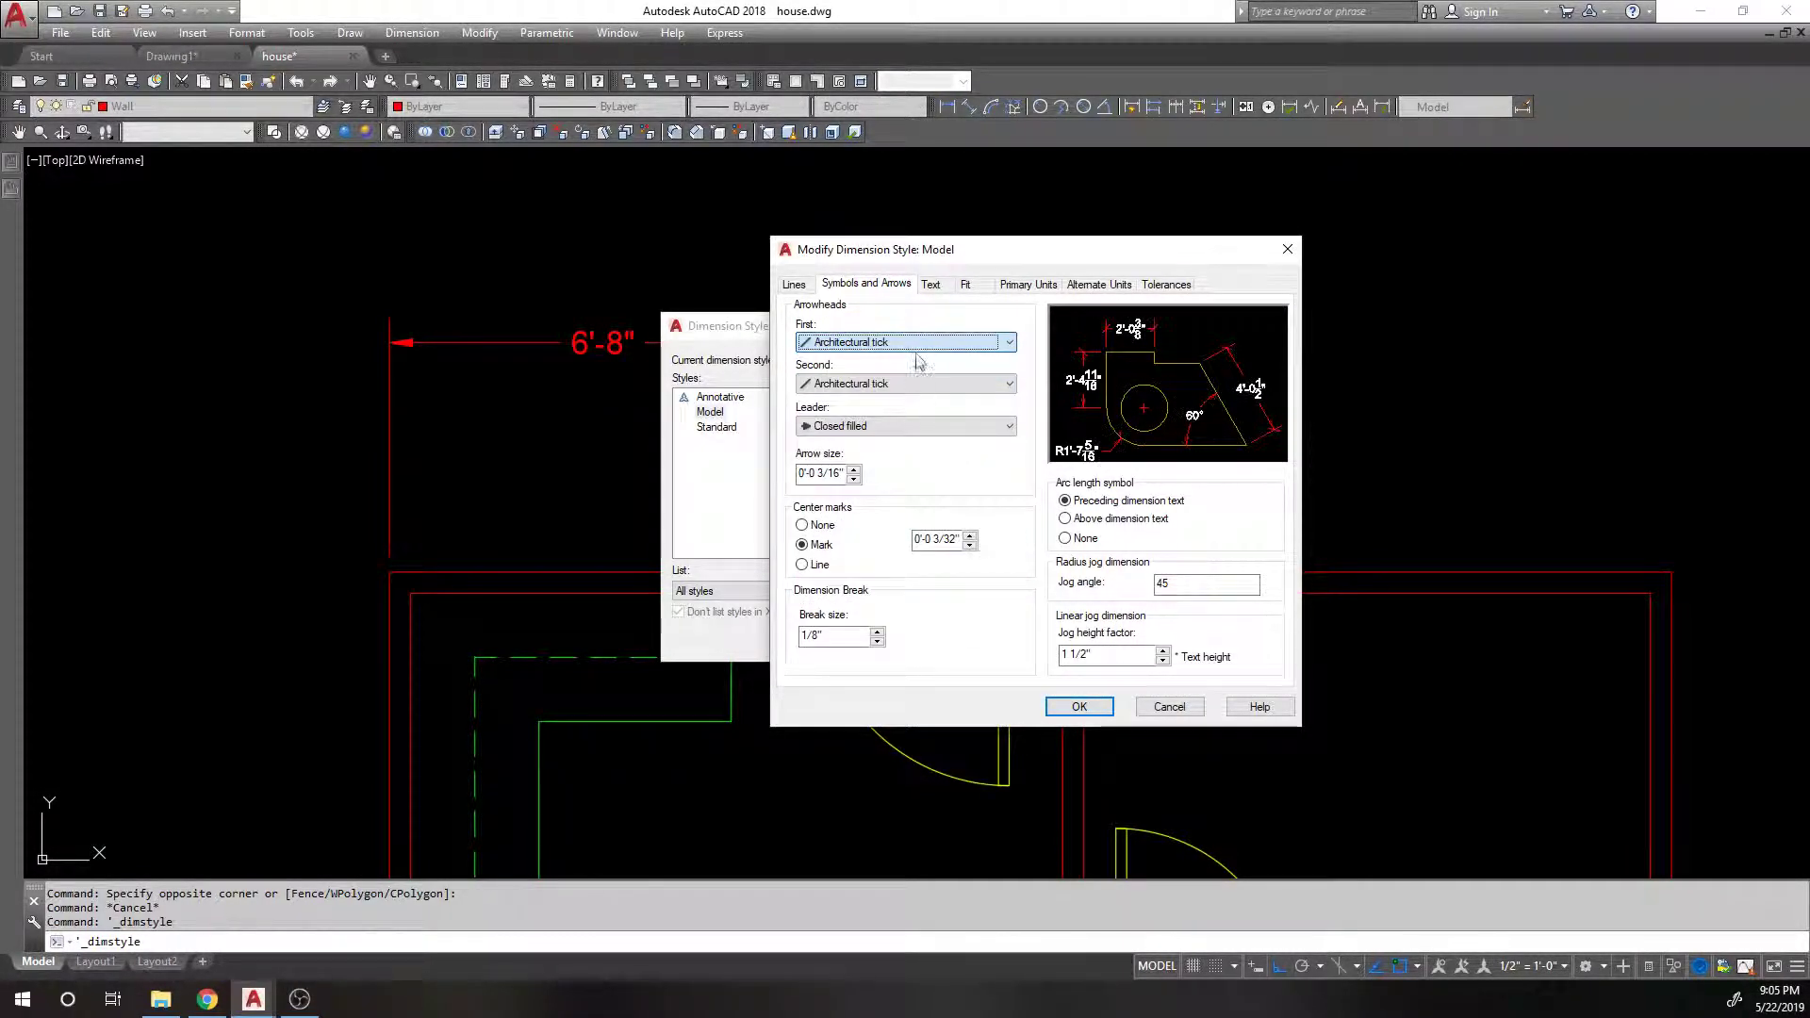
click(926, 343)
click(919, 359)
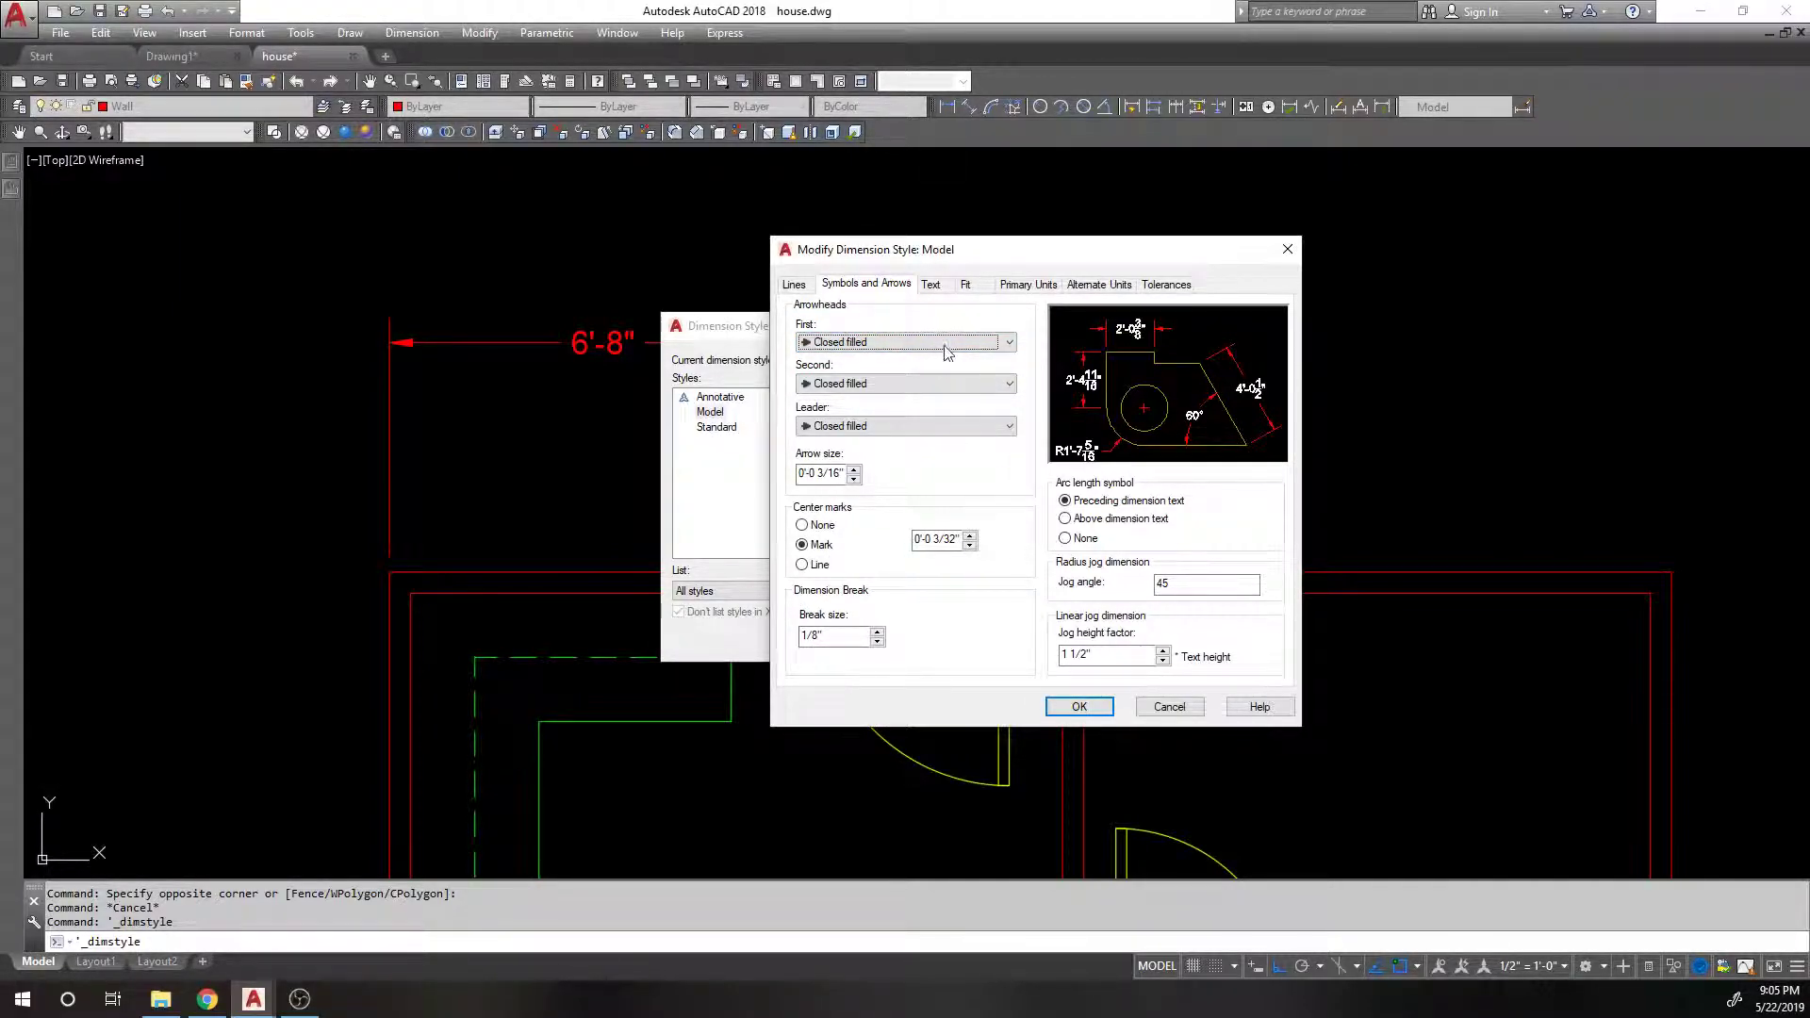
Step: Try Oblique for the second arrowhead and Dot blank for the first, resetting the first to Closed filled
click(926, 384)
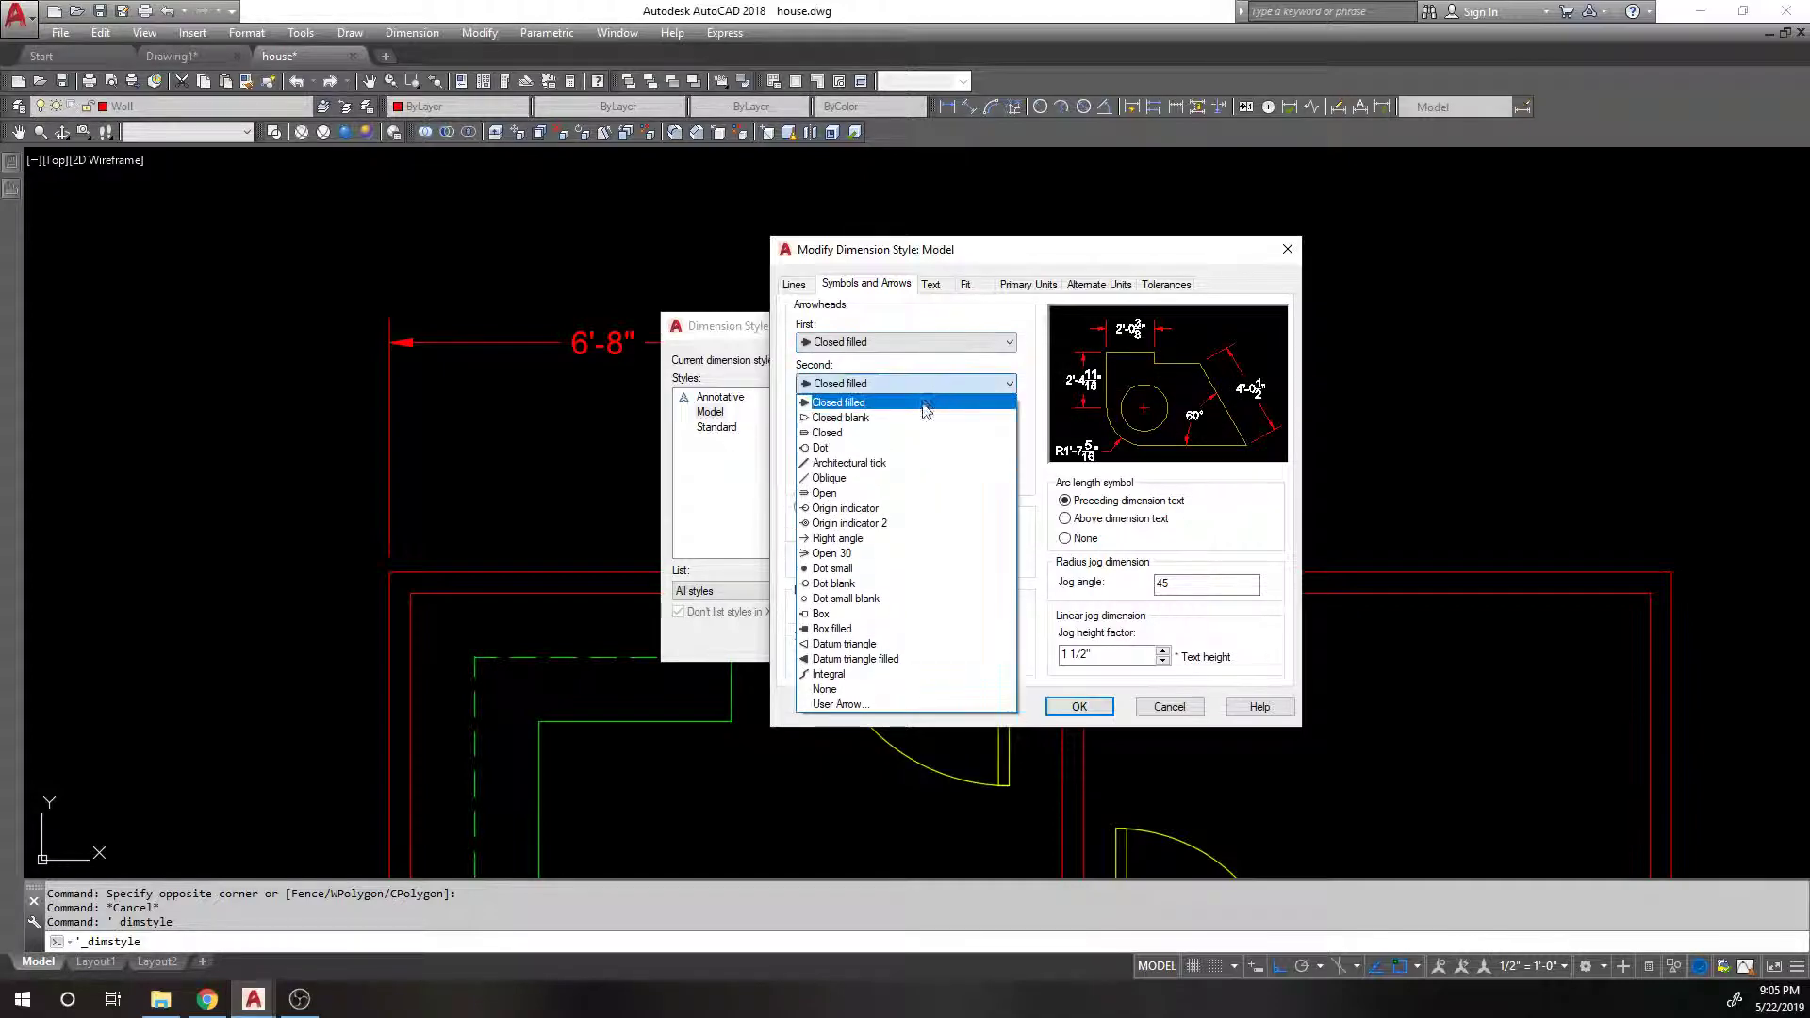
click(919, 478)
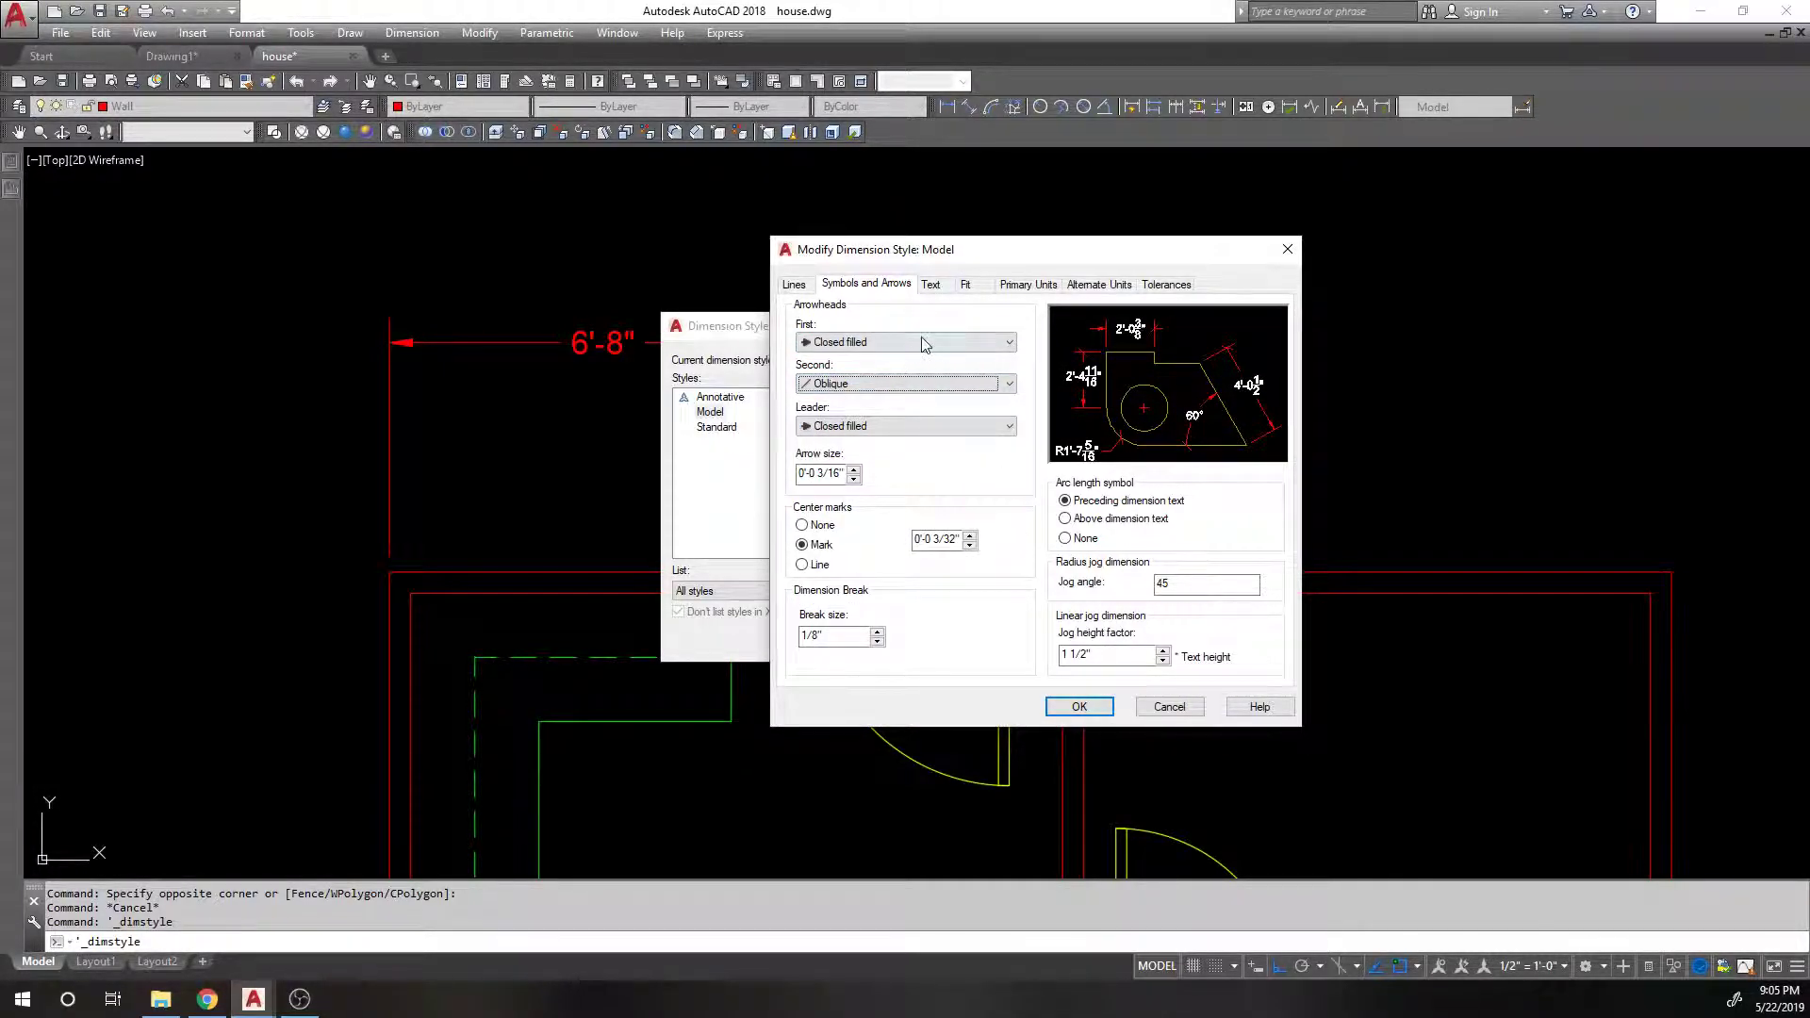
click(926, 345)
click(933, 346)
click(933, 529)
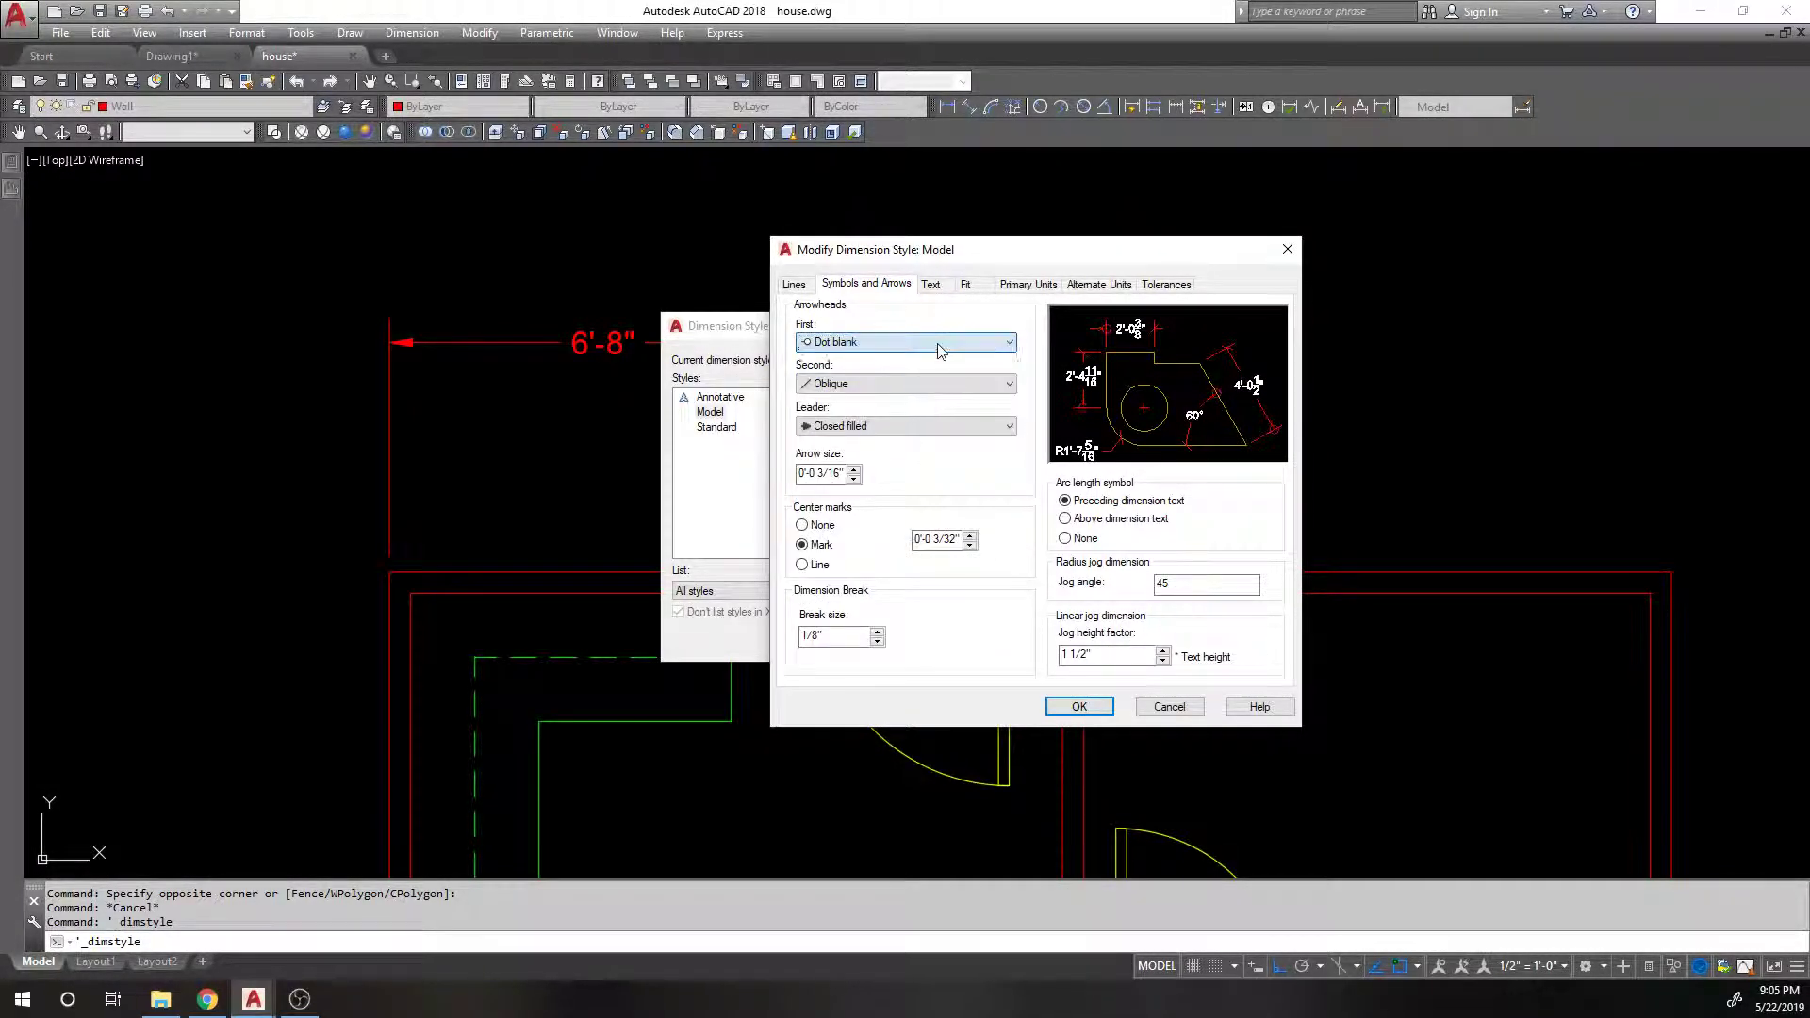
click(938, 351)
click(938, 351)
click(938, 347)
click(941, 364)
Step: Try Architectural tick for both the first and second arrowheads
click(928, 383)
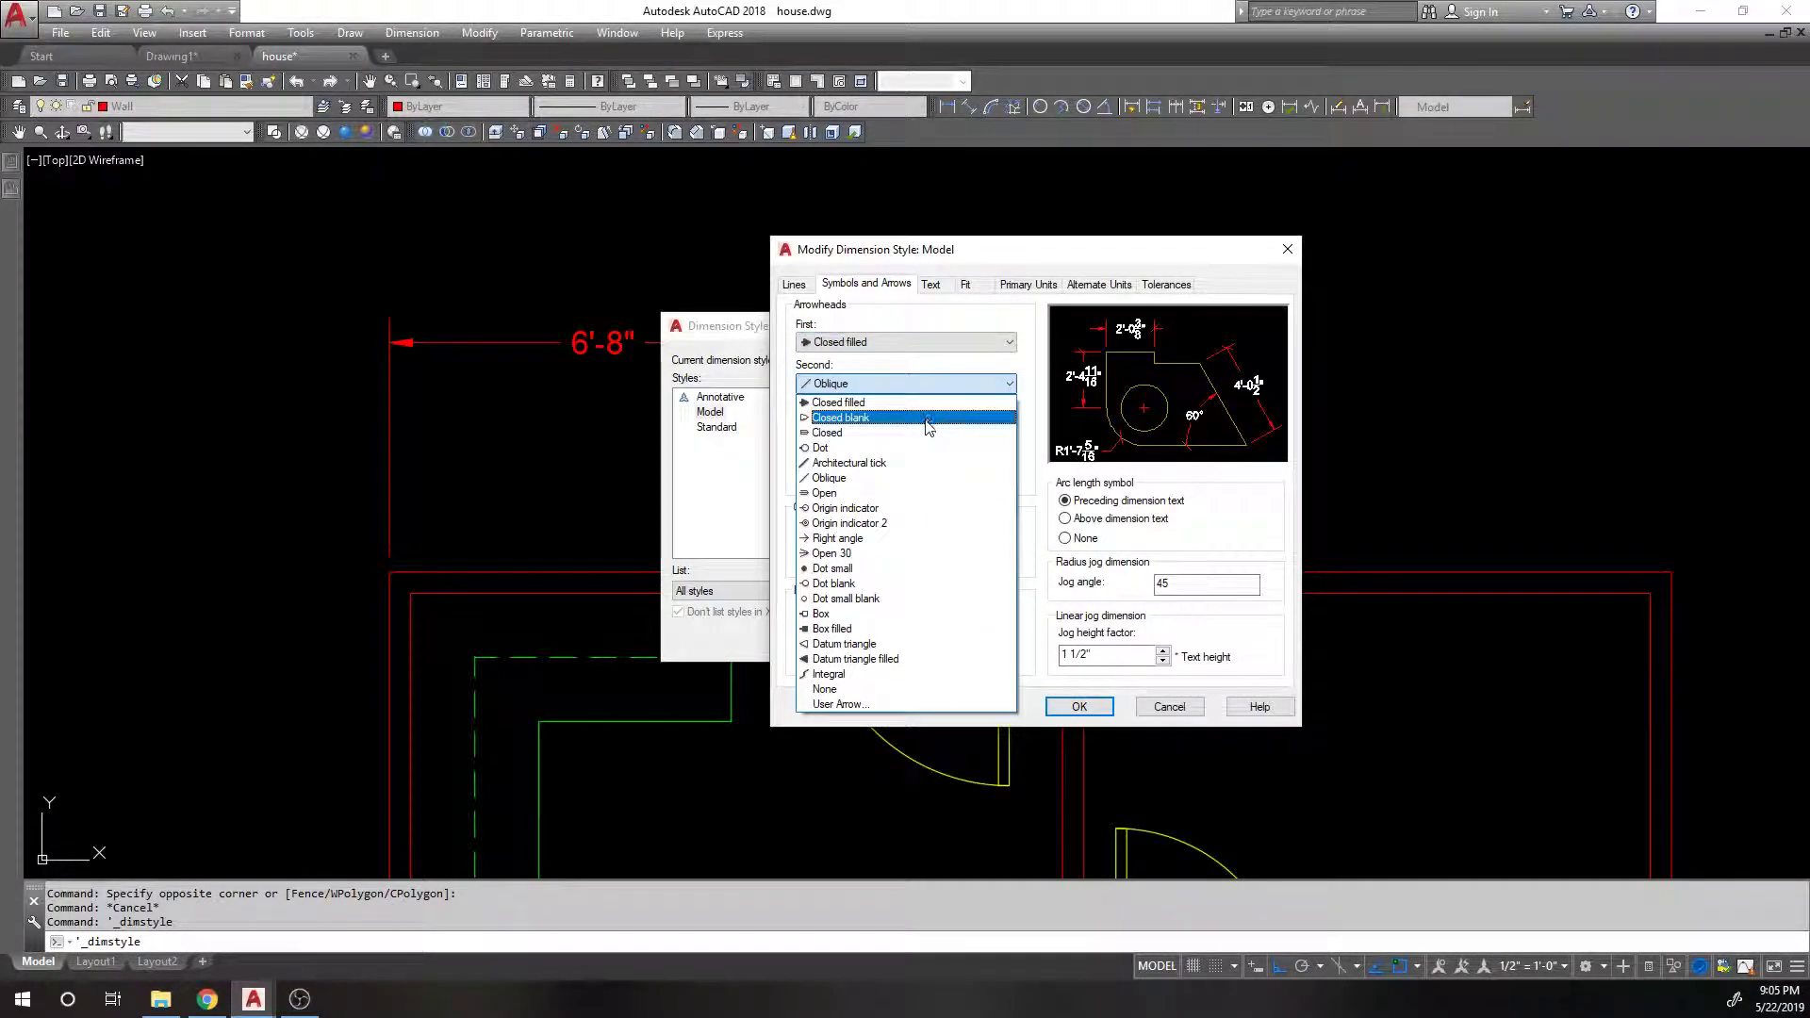
click(935, 348)
click(935, 348)
click(934, 421)
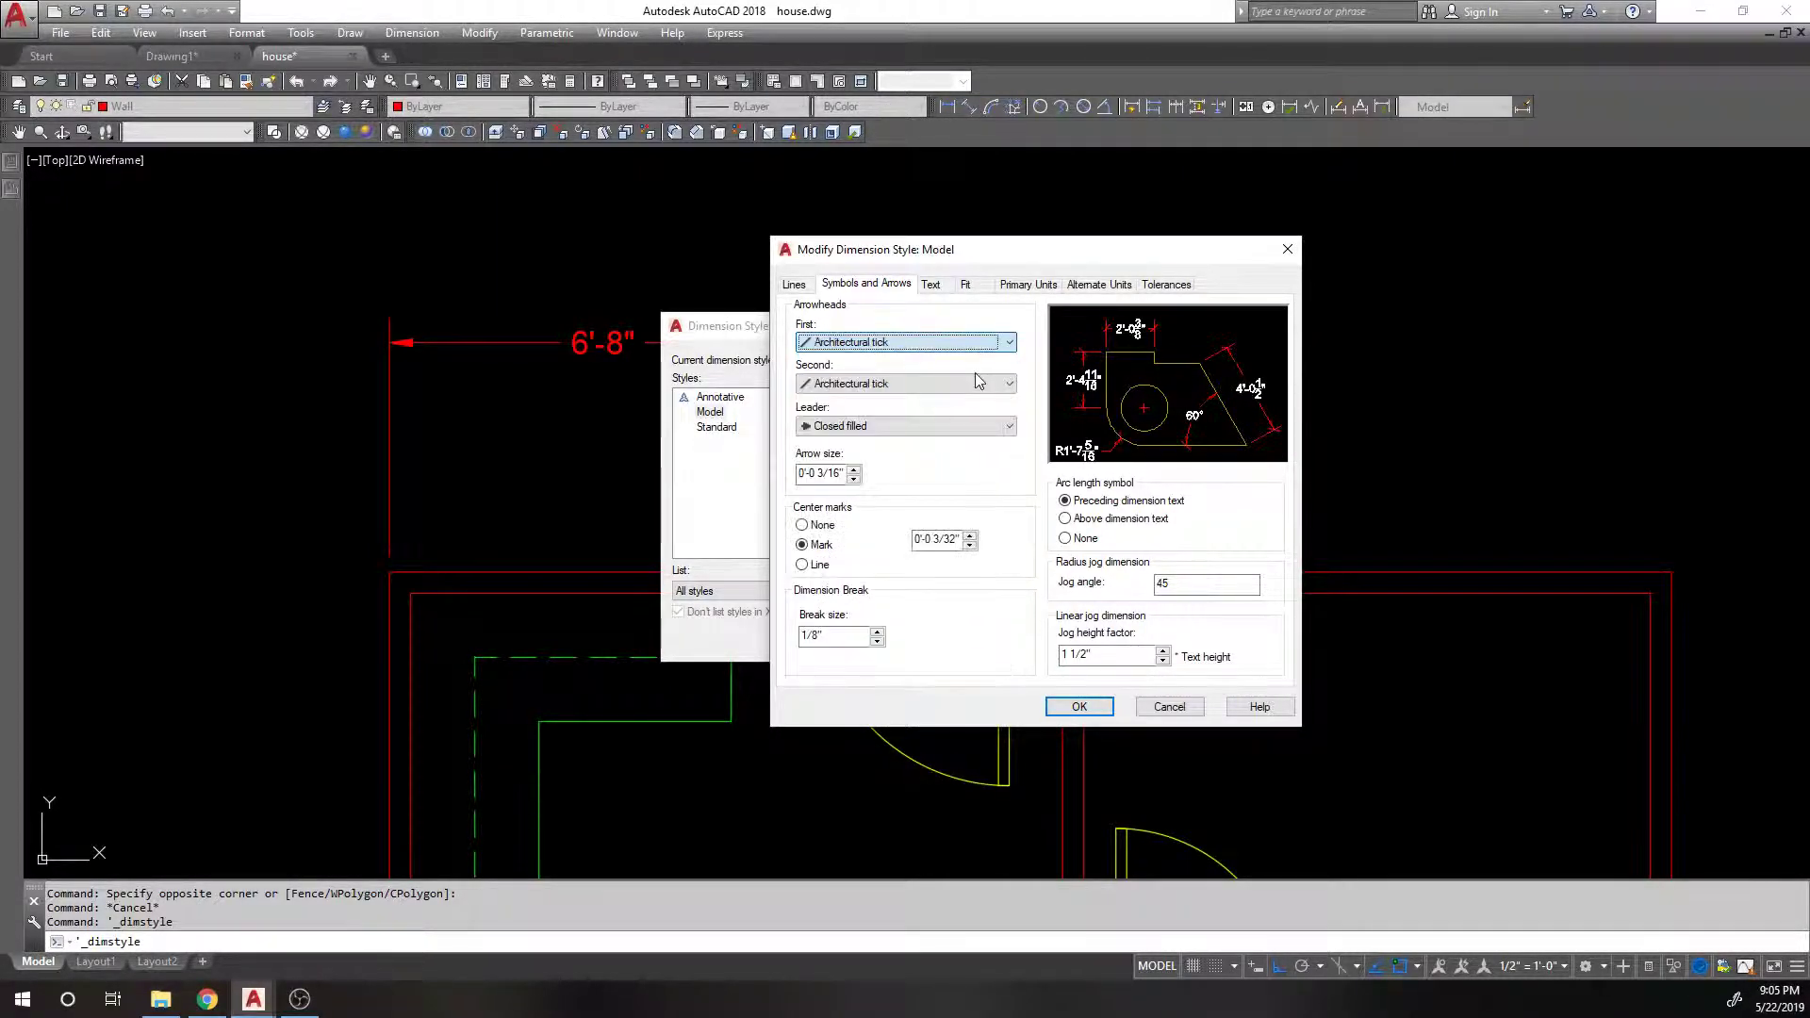
Step: Try Origin indicator 2 for the second arrowhead and Origin indicator for the first
click(920, 381)
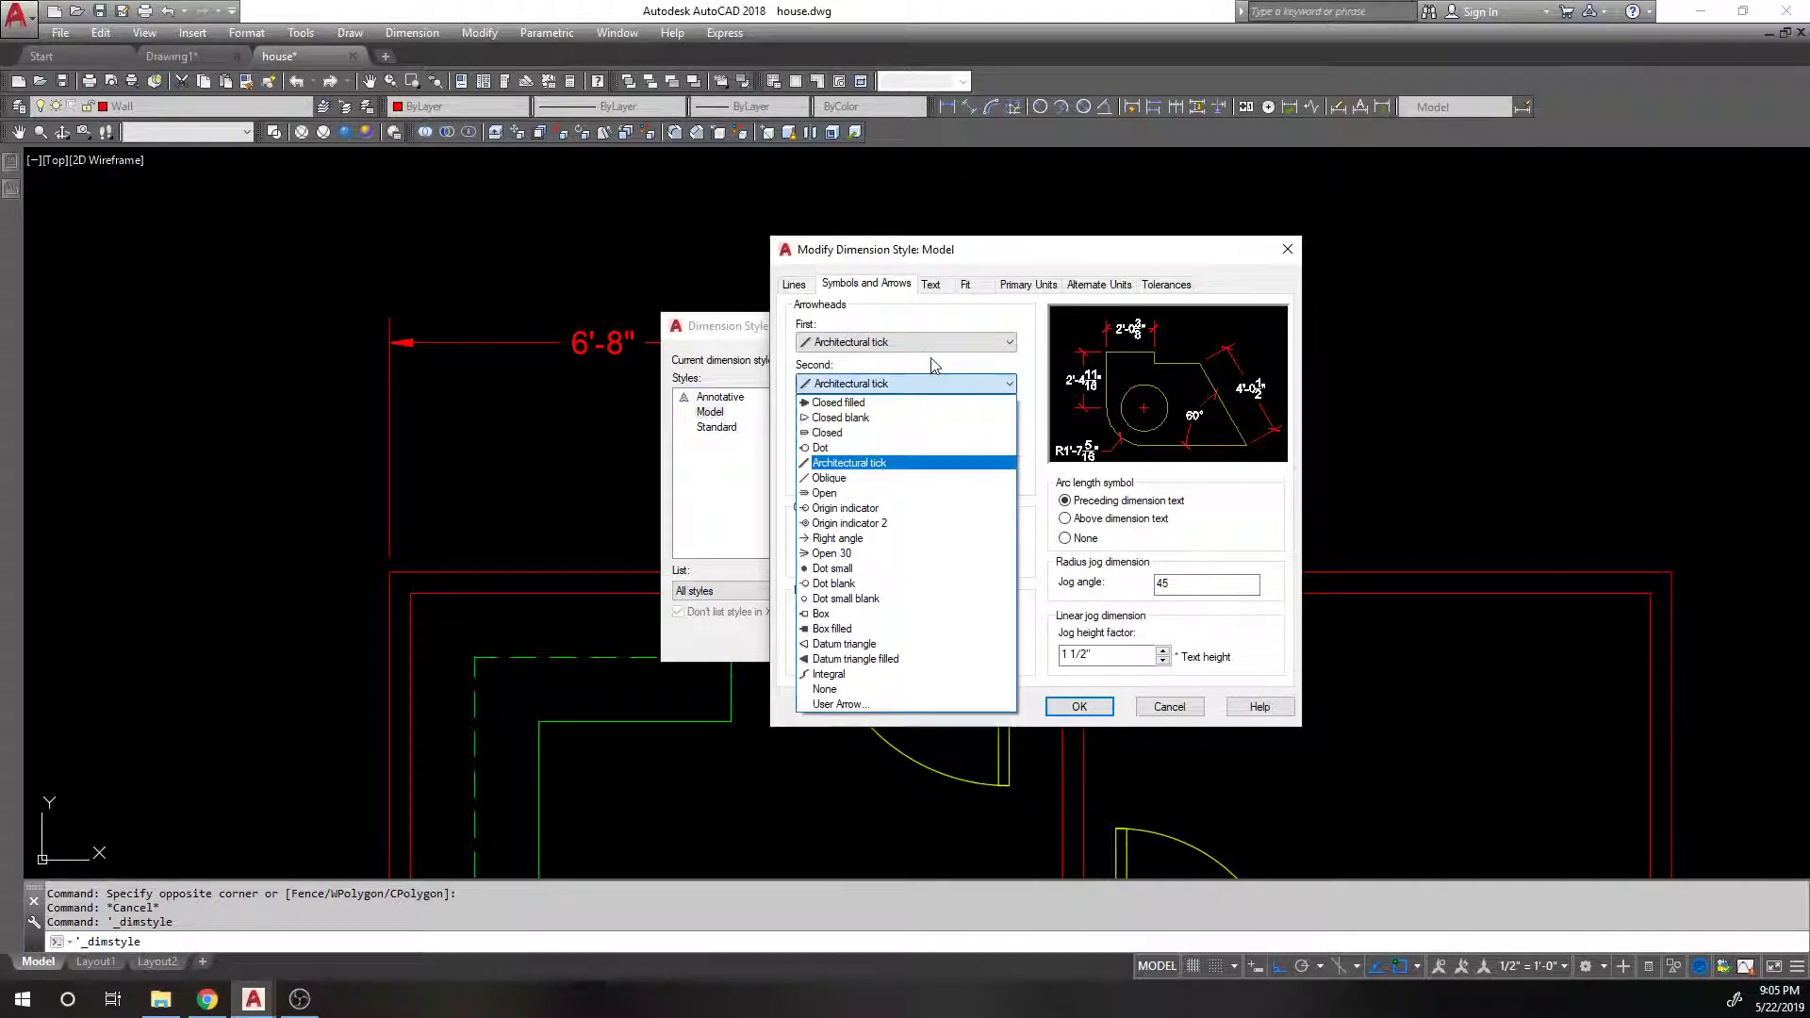
click(905, 524)
click(937, 341)
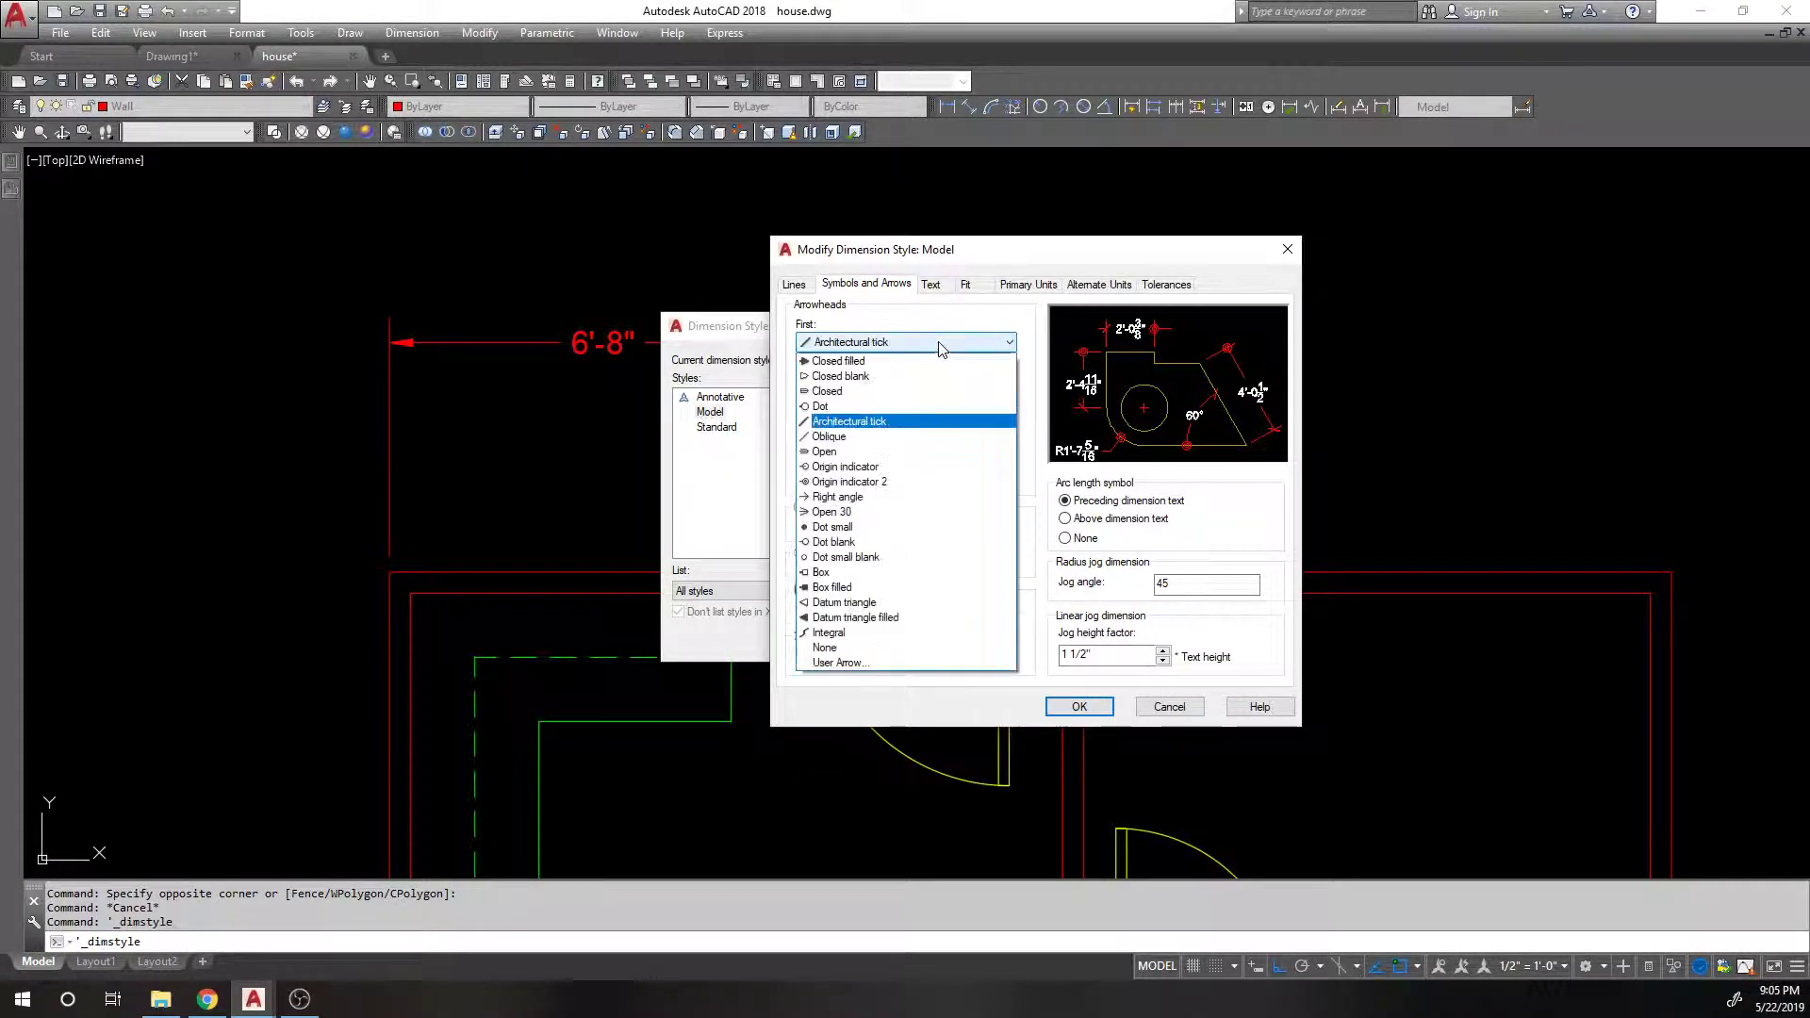
click(937, 342)
scroll(934, 342, down, 3)
click(933, 341)
click(954, 340)
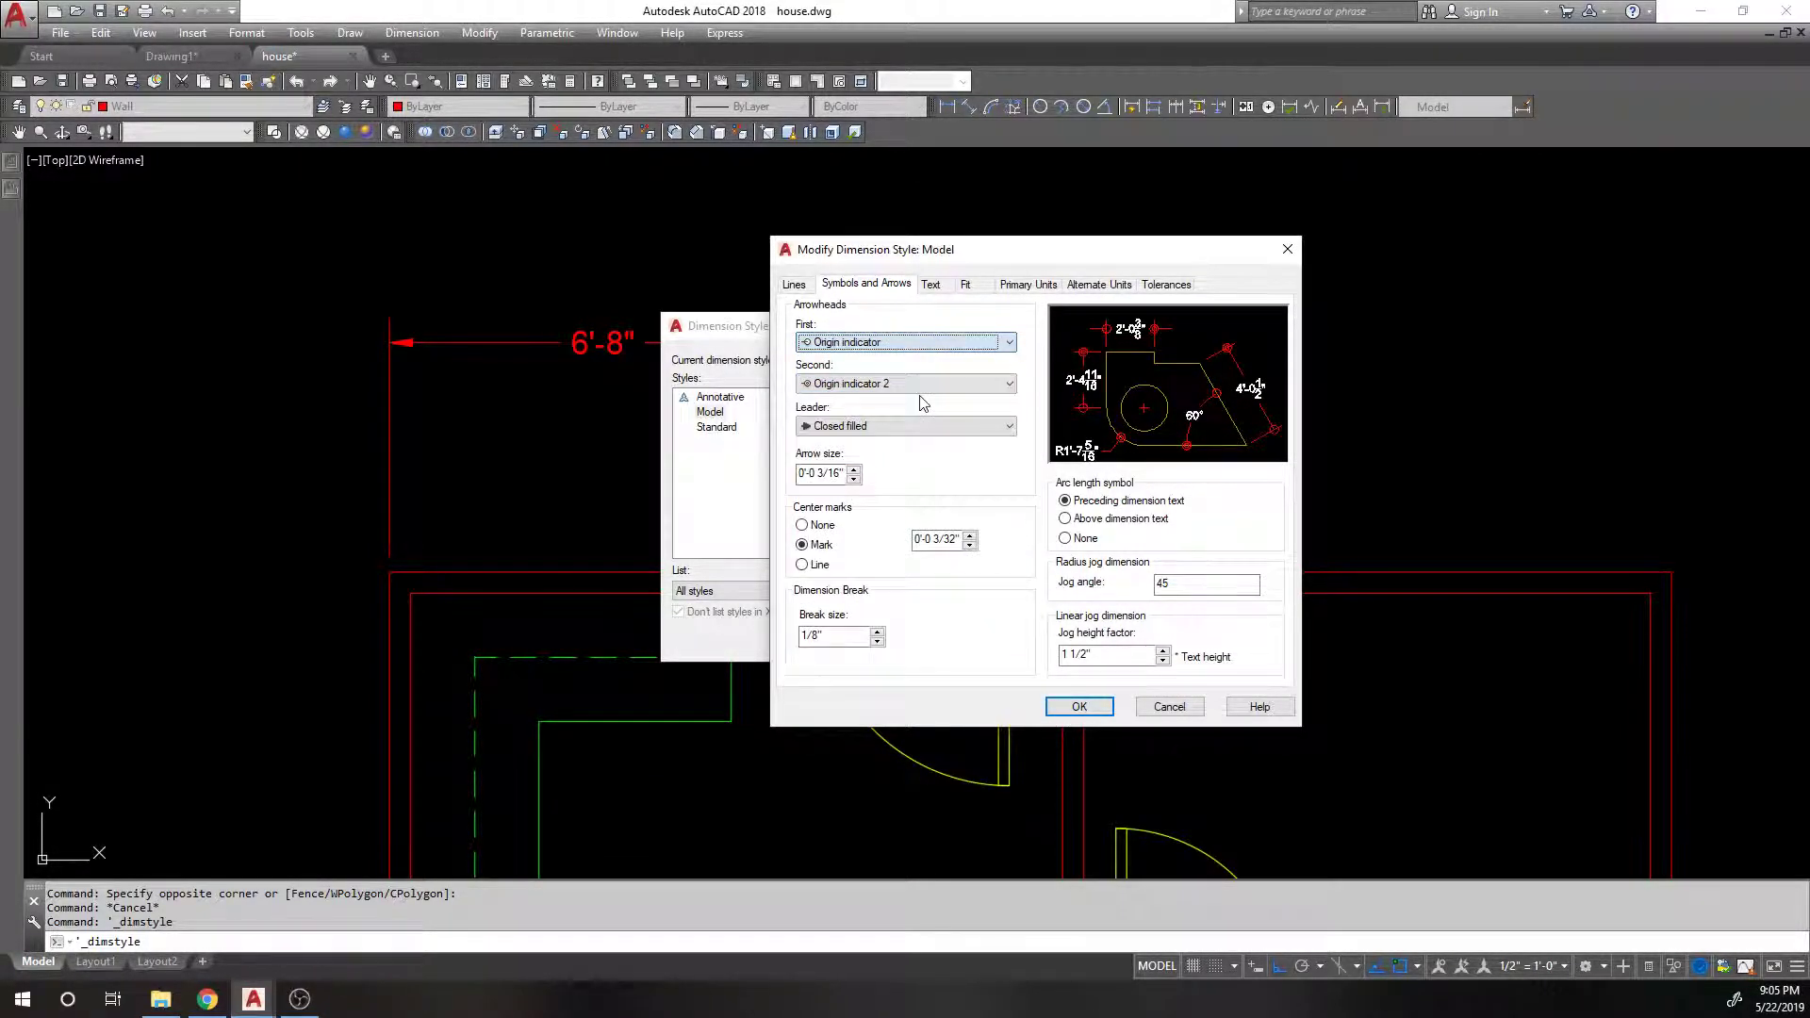
Step: Reset the second and first arrowheads to Closed filled
click(921, 387)
scroll(921, 396, up, 5)
click(921, 396)
click(934, 343)
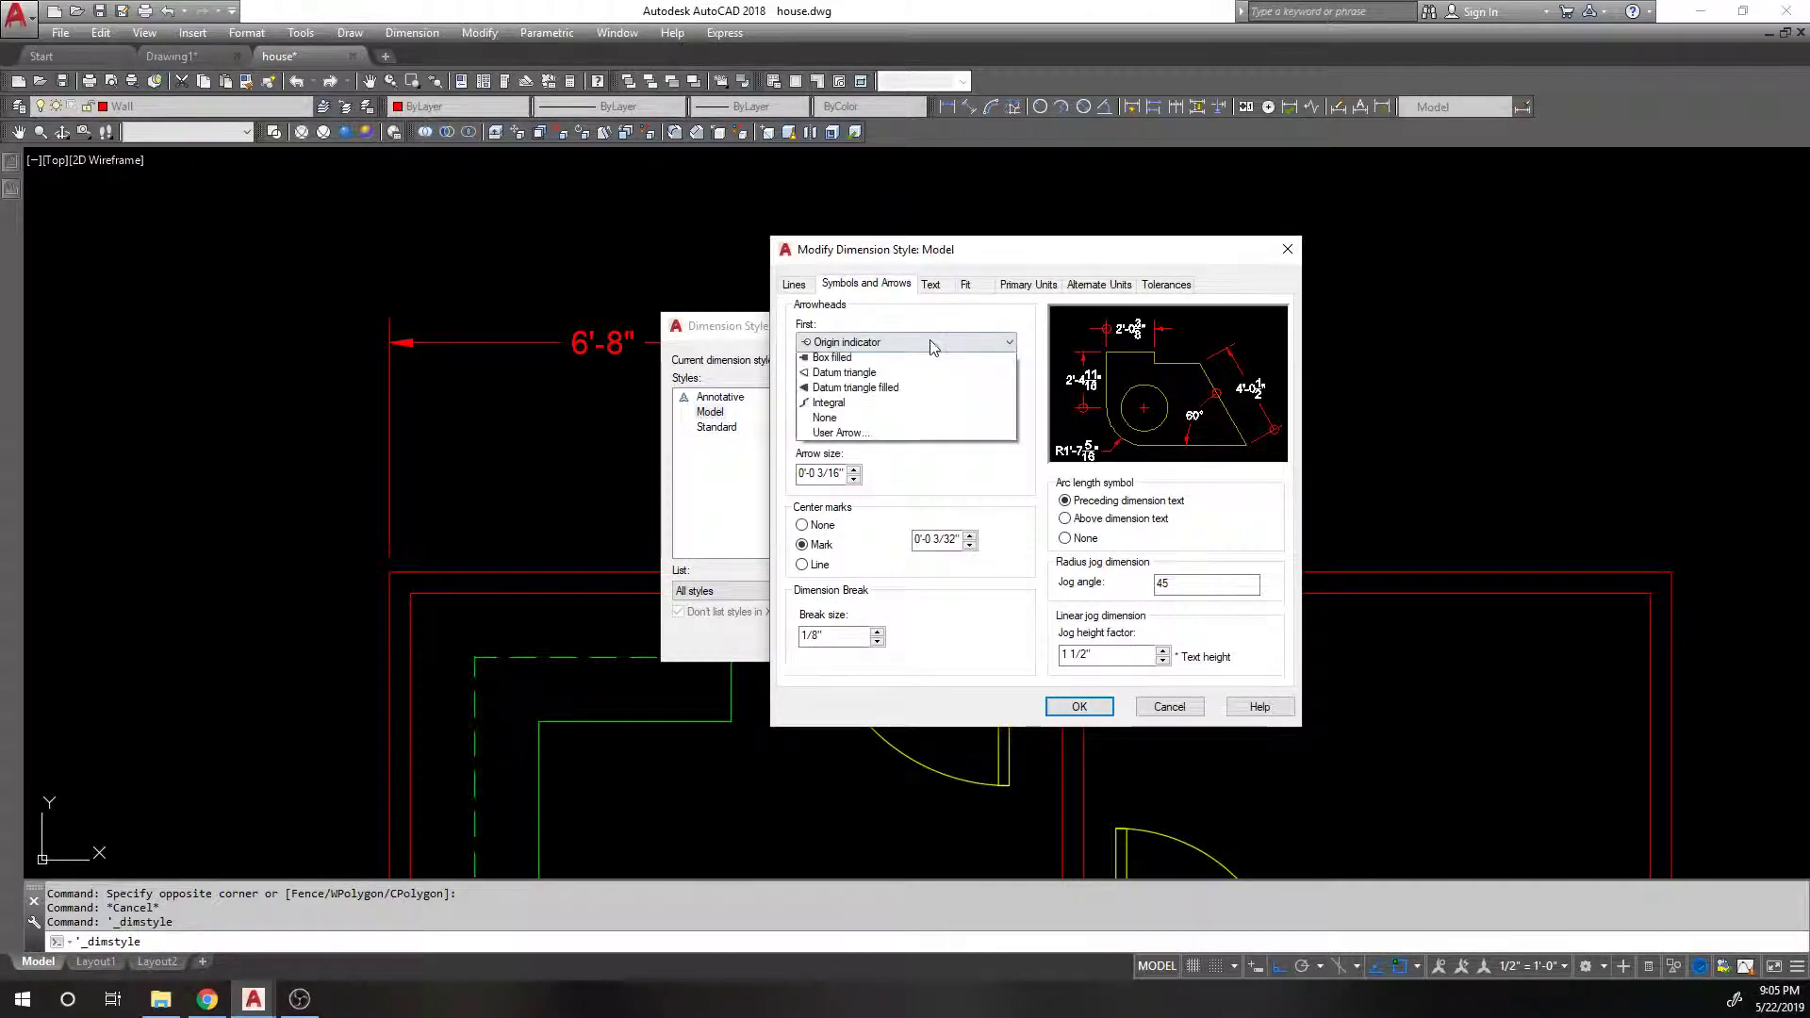
scroll(933, 346, up, 5)
click(933, 356)
Step: Switch the first arrowhead to Architectural tick and back to Closed filled to compare the two styles
click(945, 343)
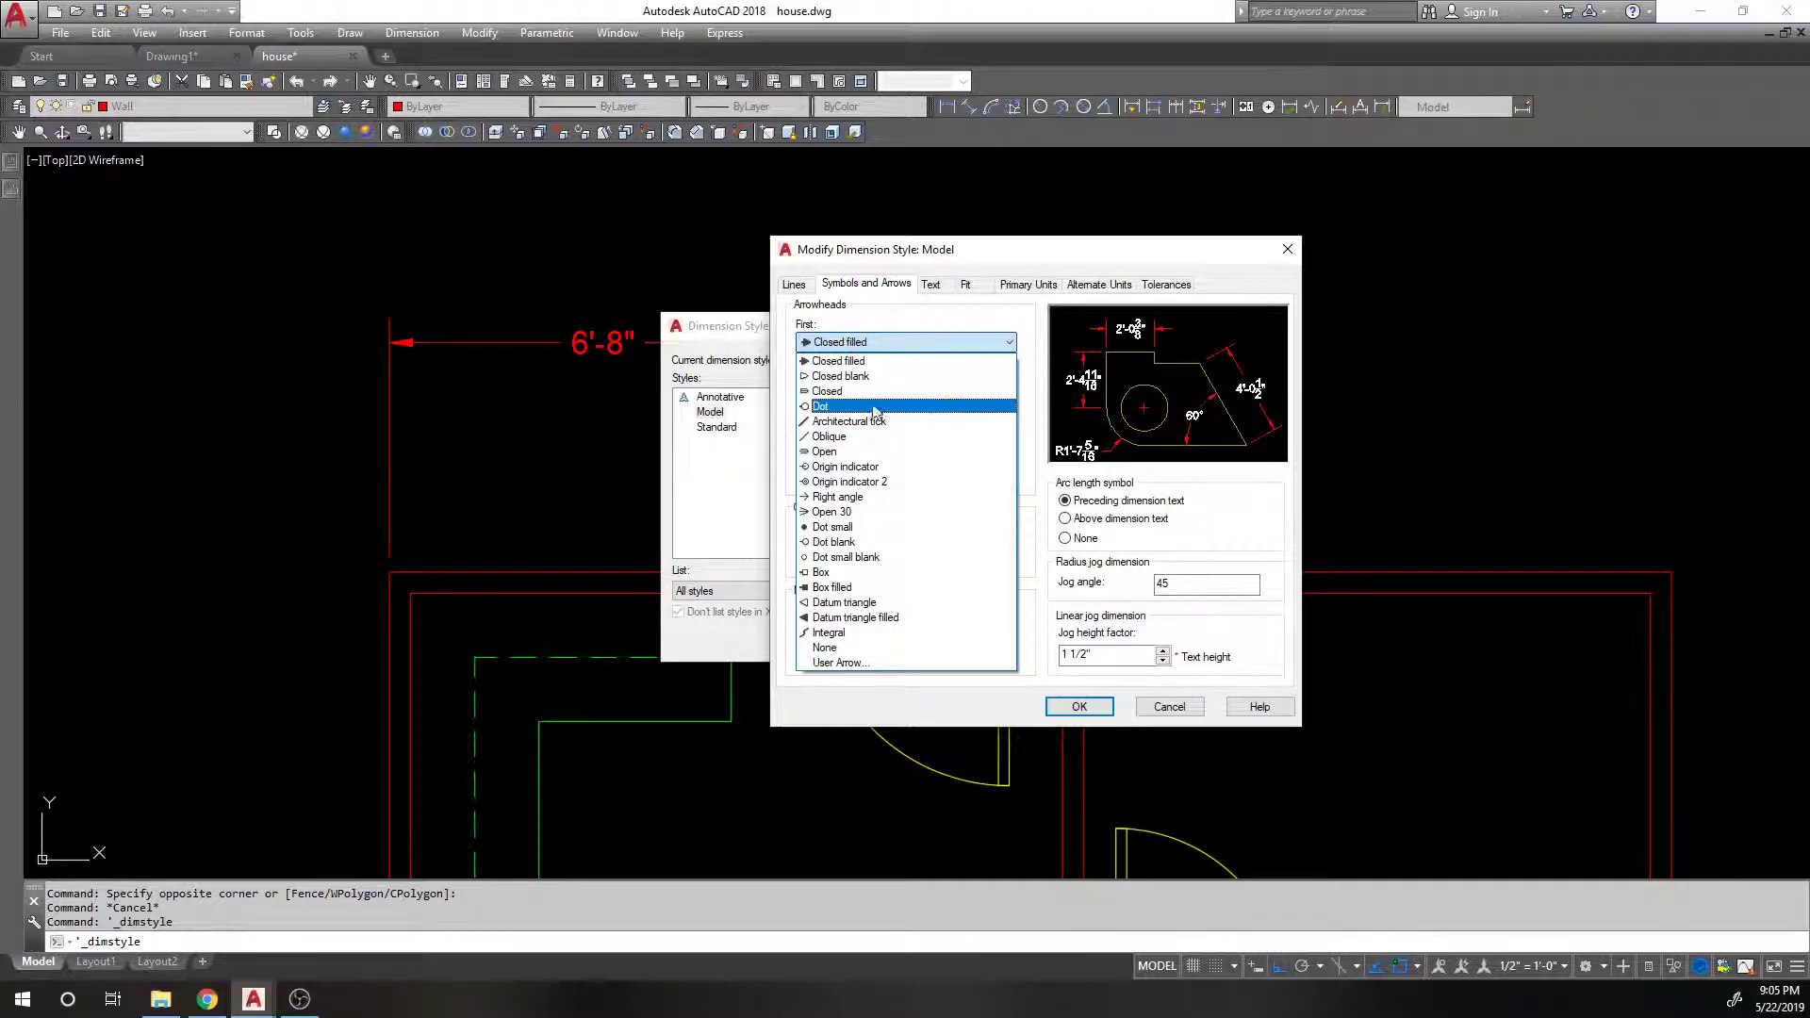
click(873, 422)
click(869, 341)
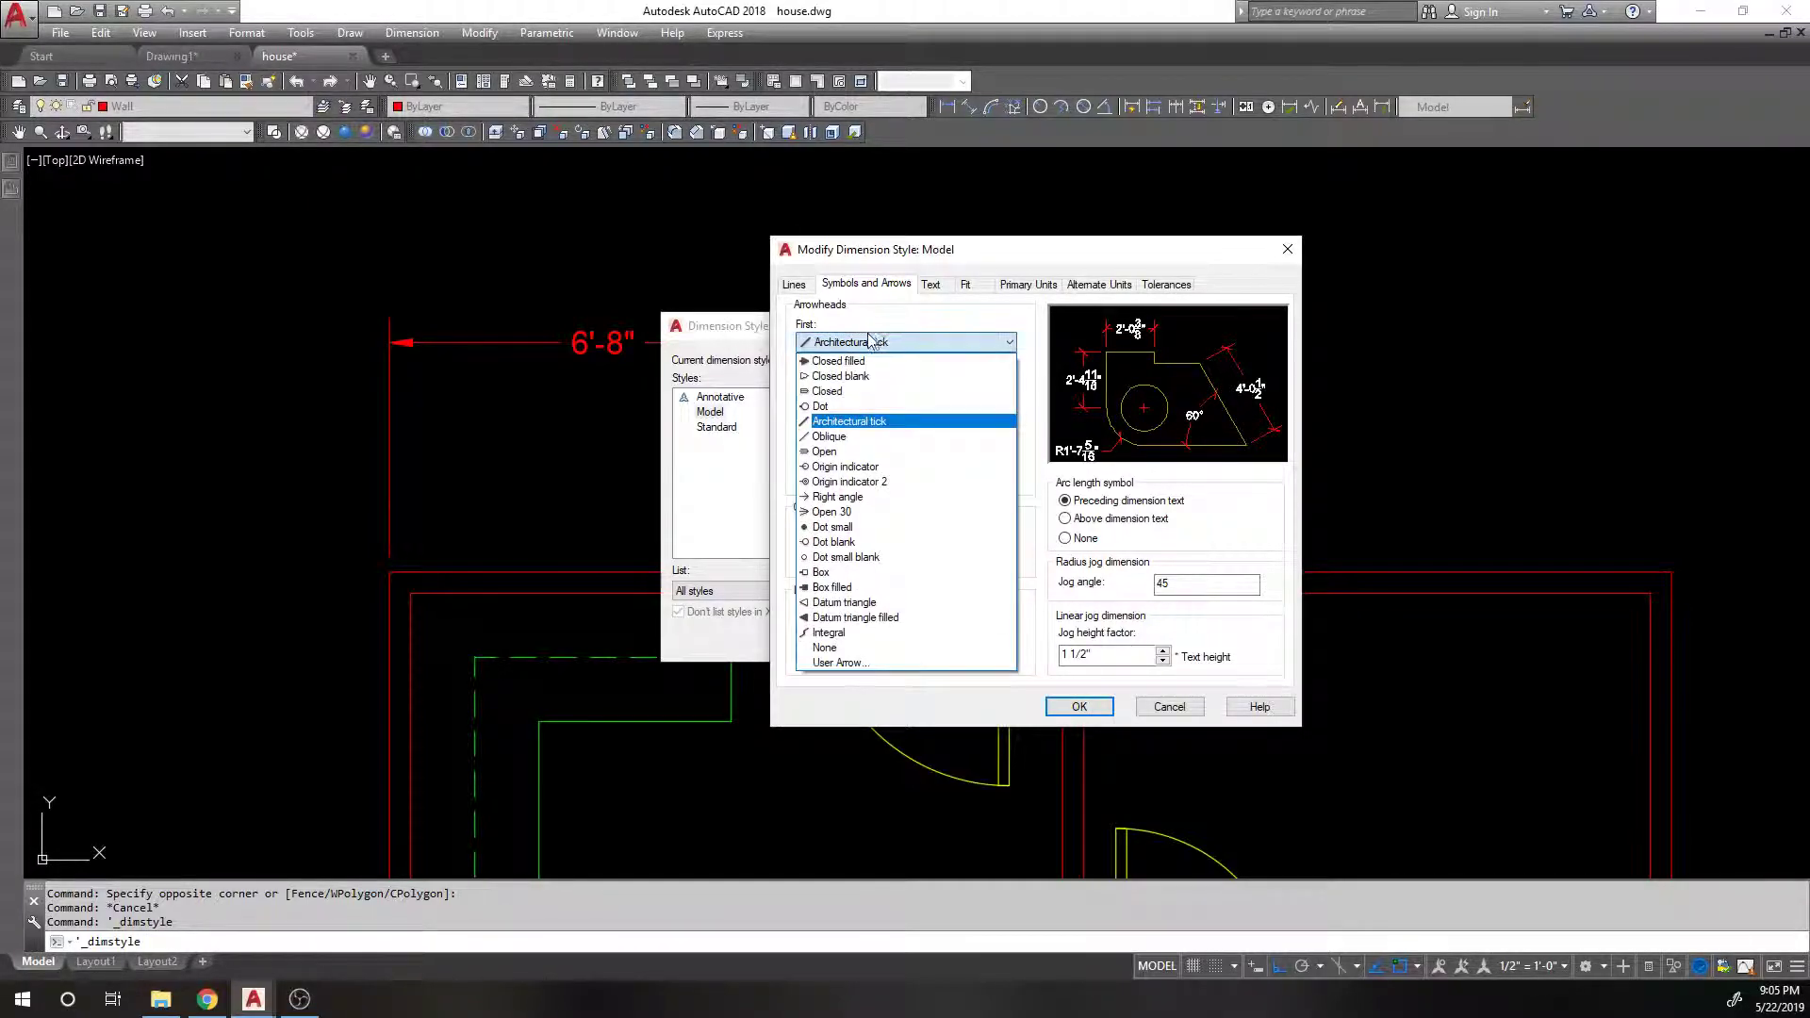
click(873, 360)
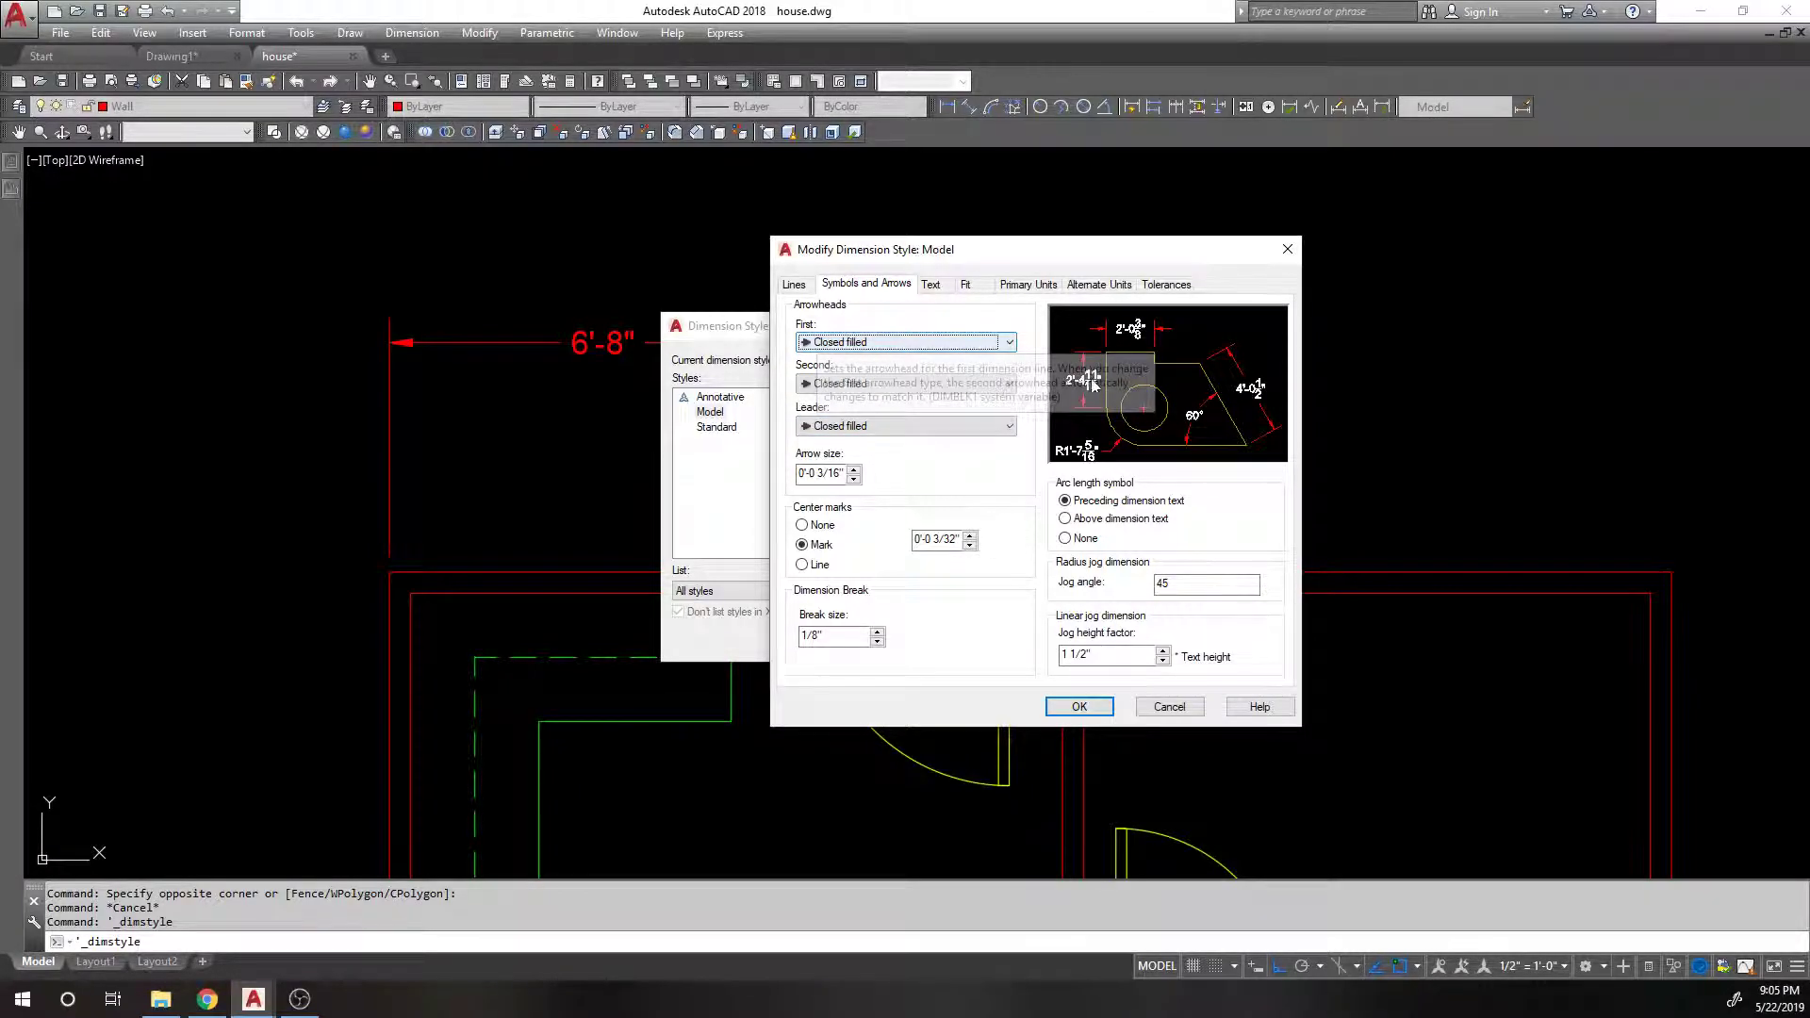
Step: Examine the arrowhead styles available for the first arrowhead and the leader
click(902, 343)
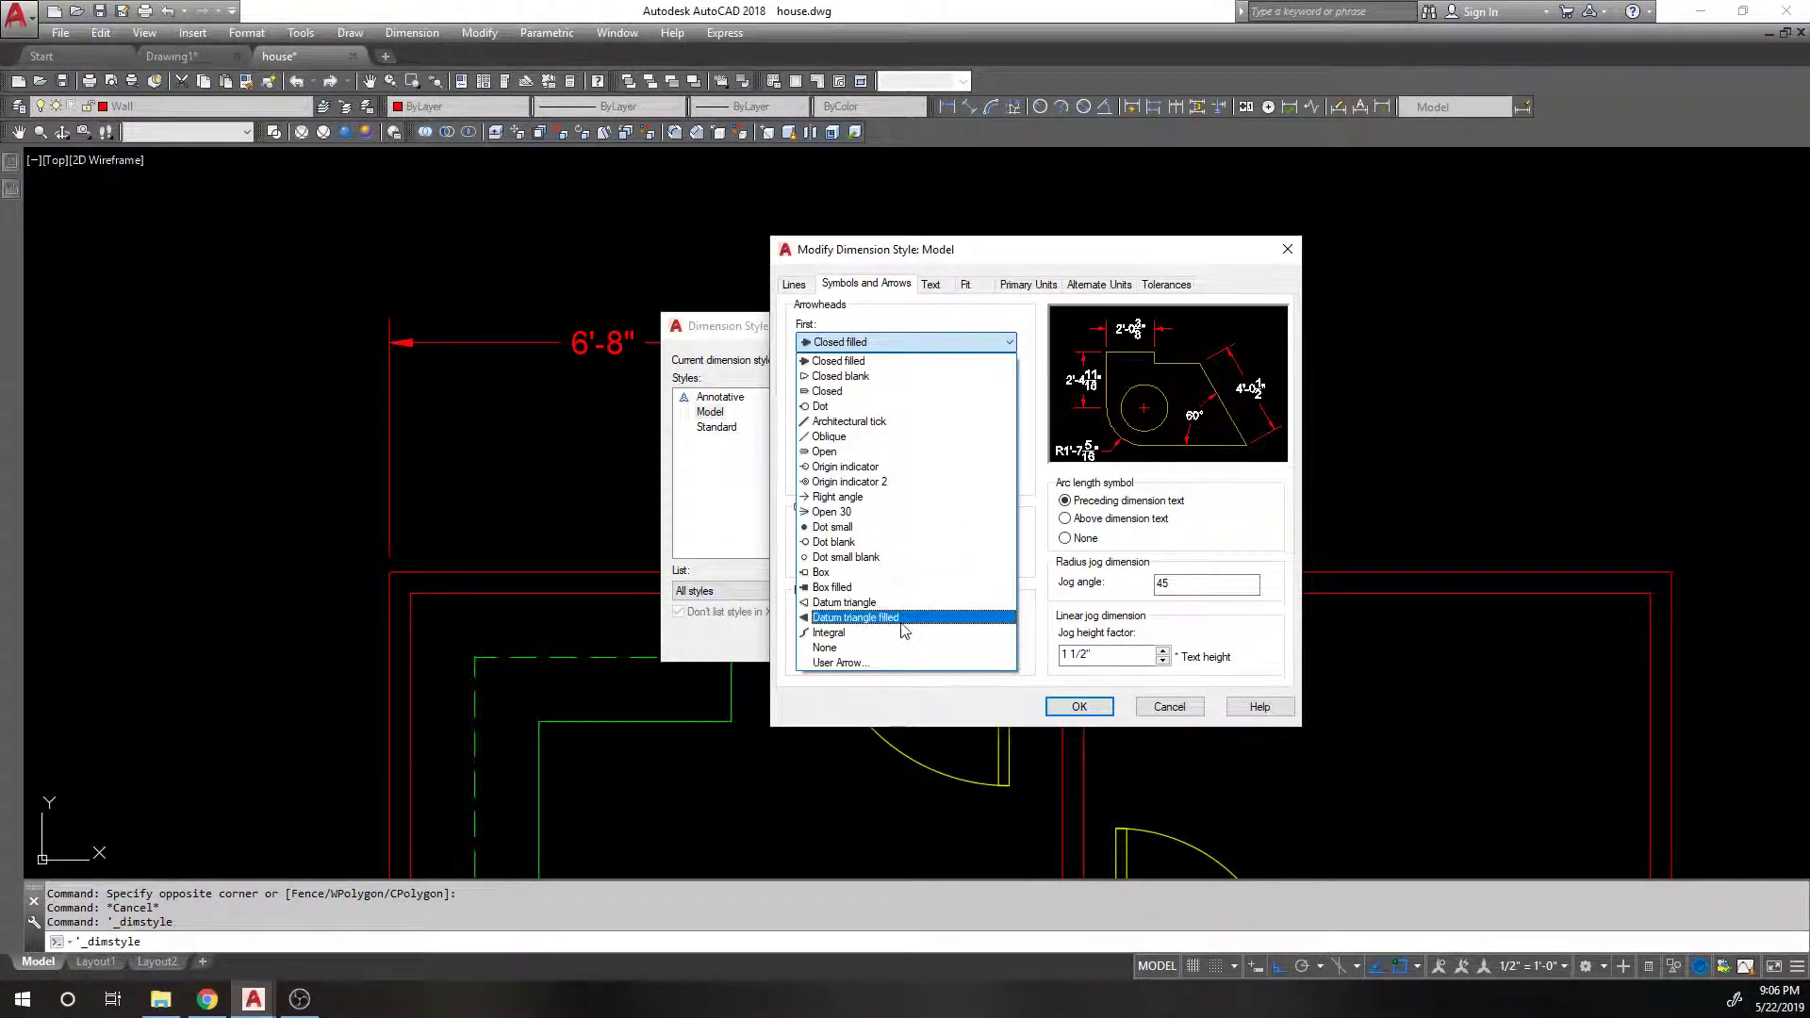
click(869, 326)
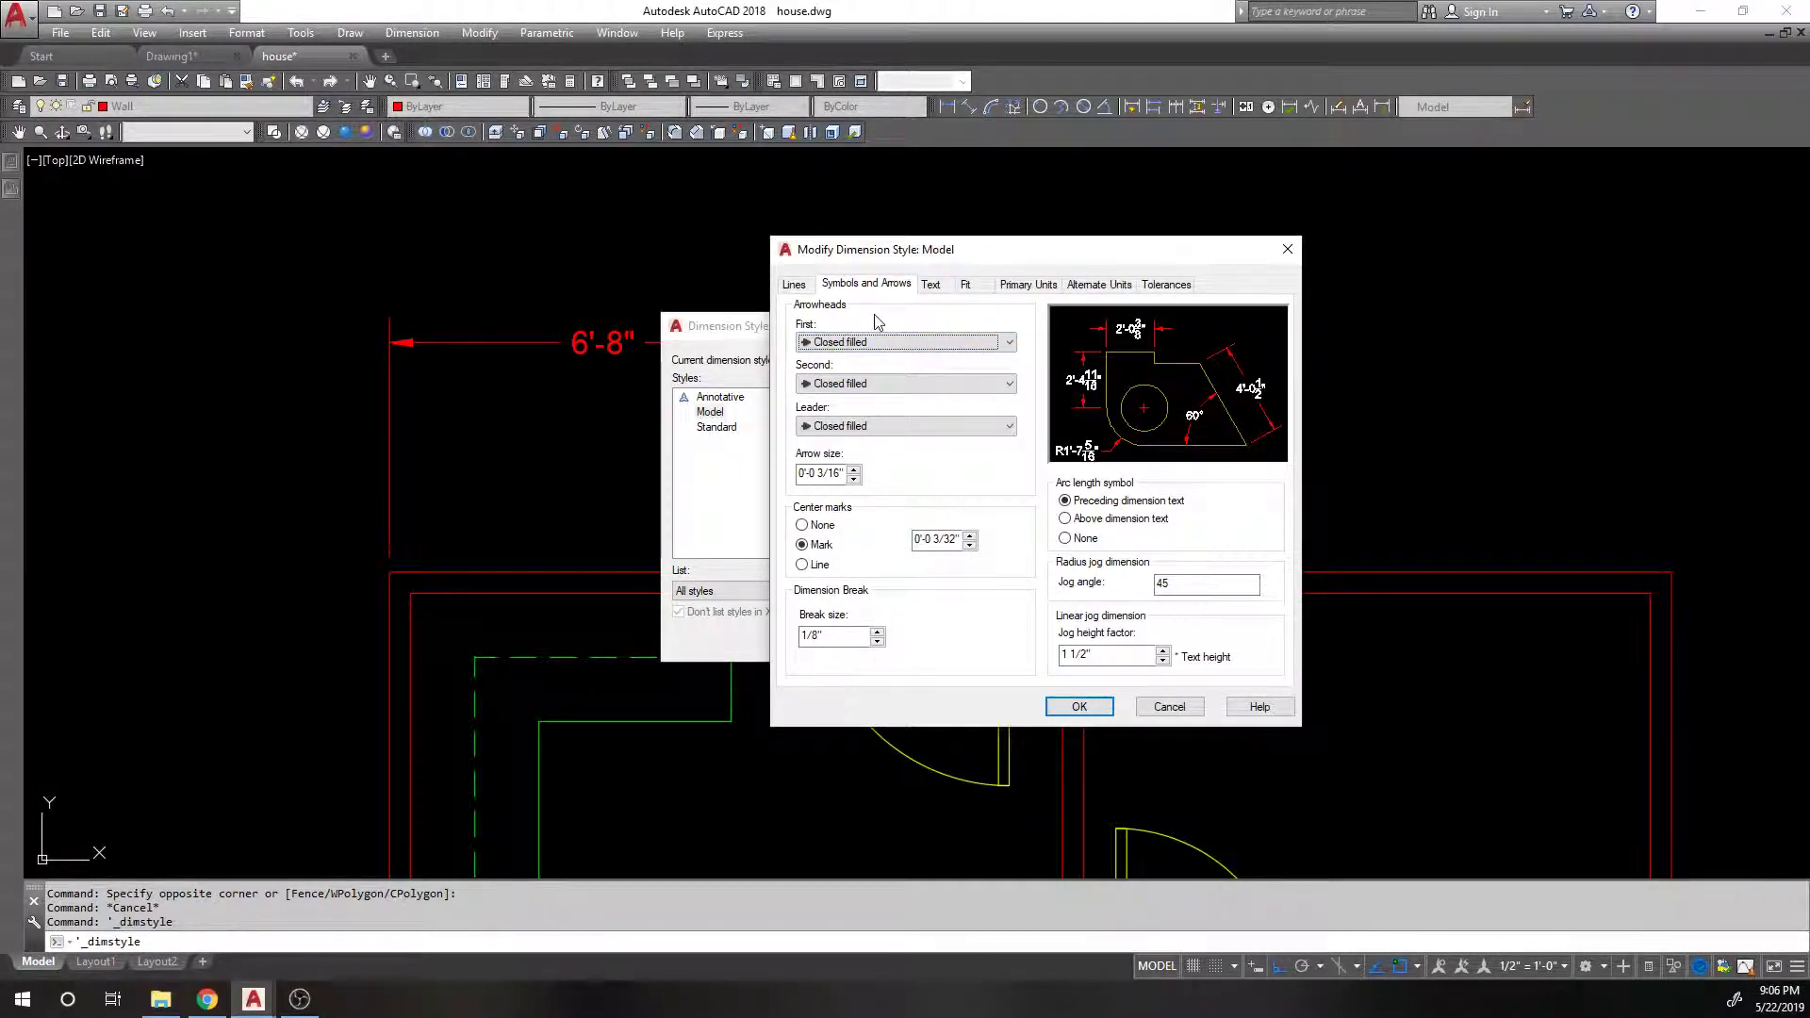
click(891, 425)
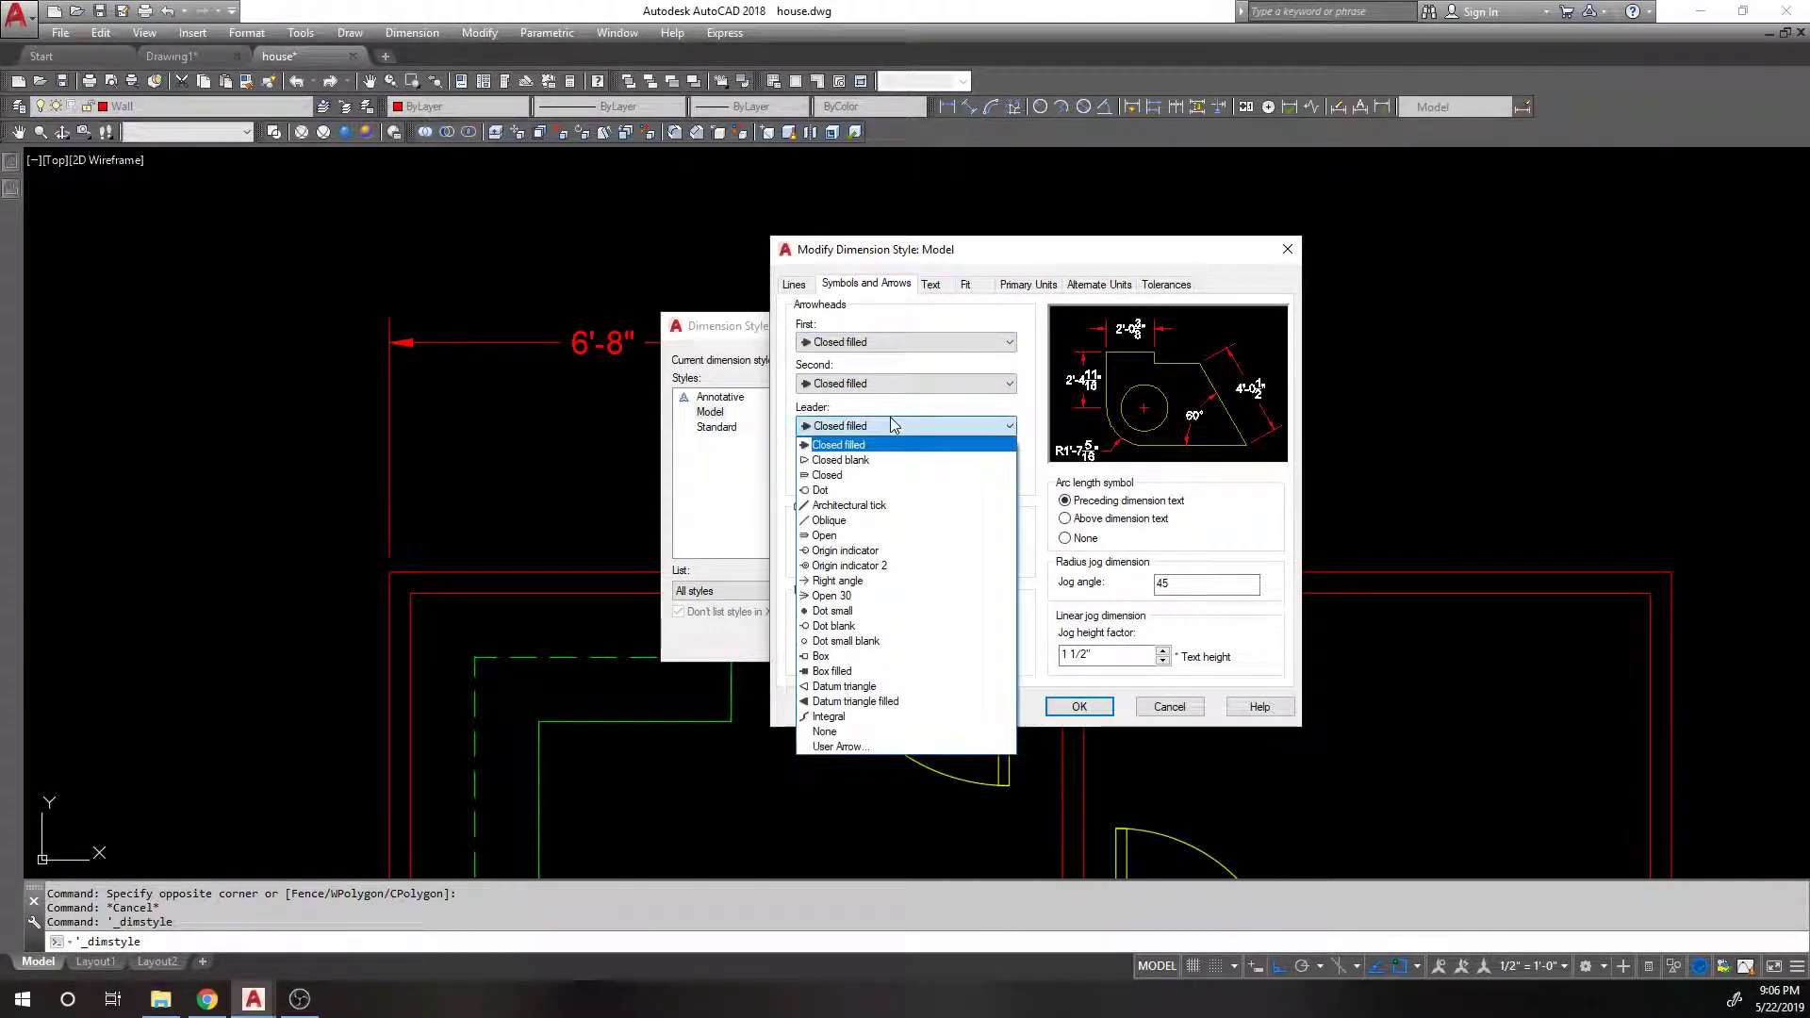
click(892, 426)
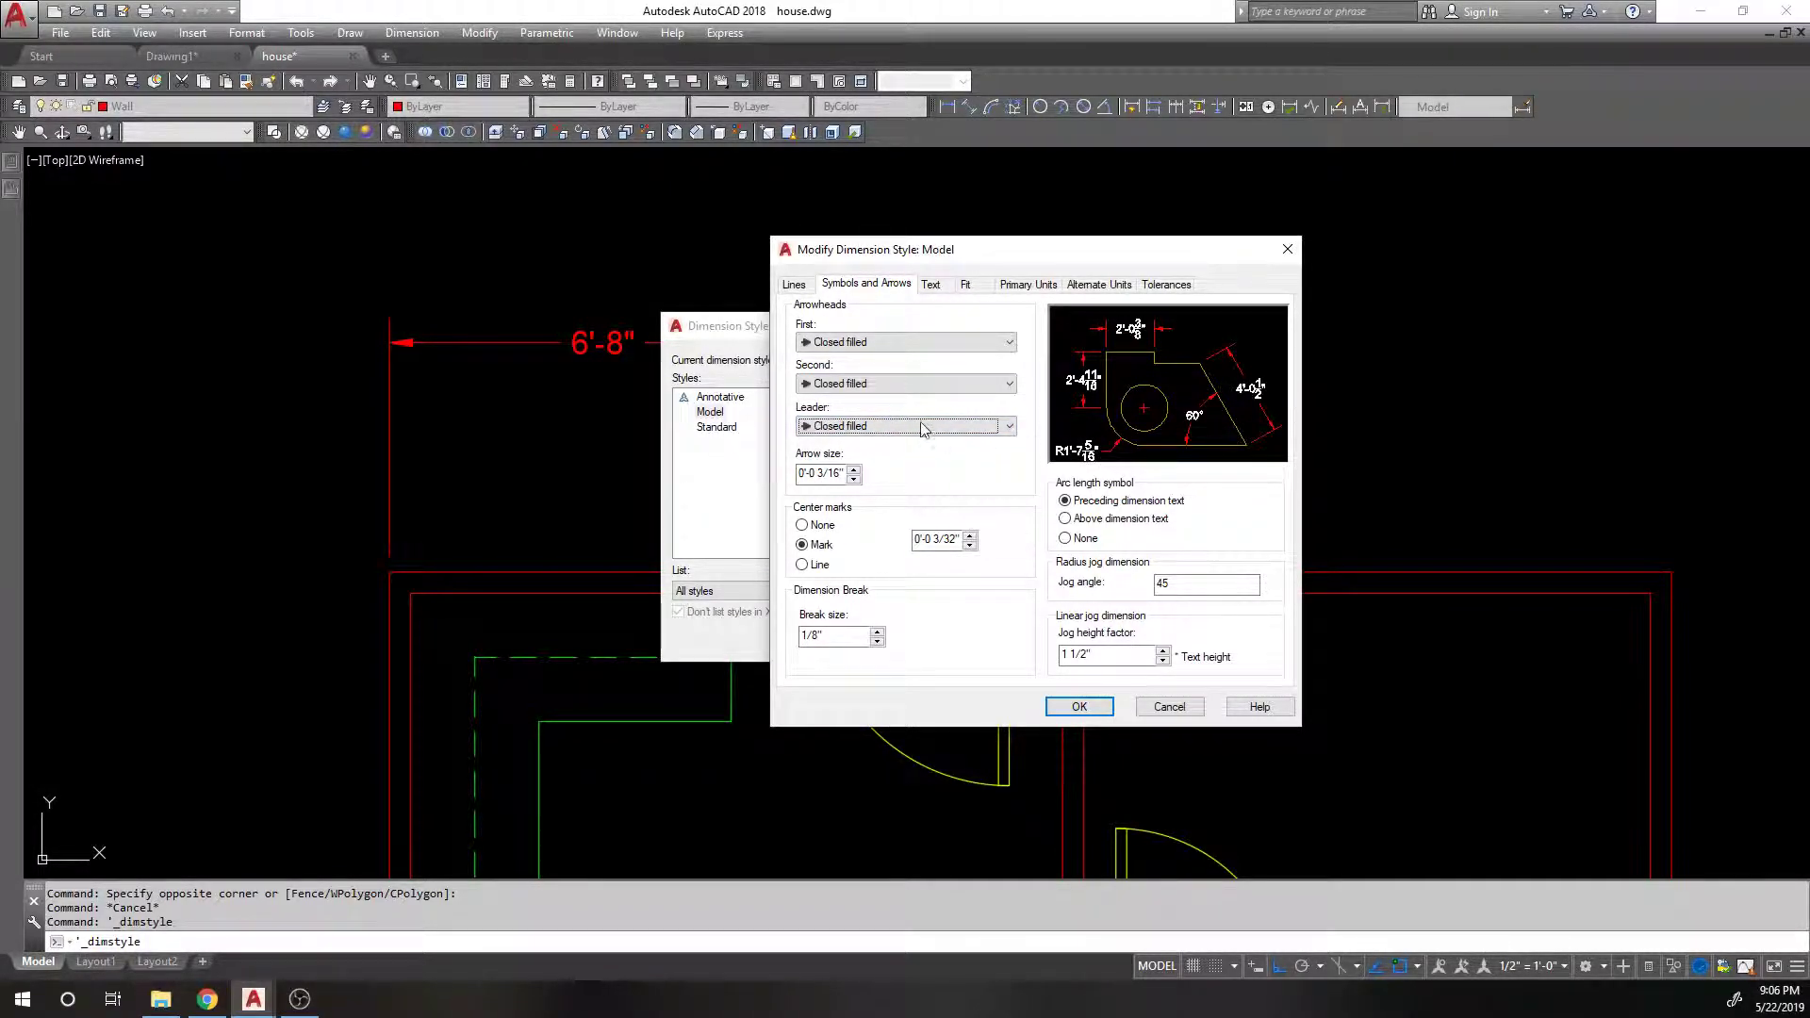
click(918, 423)
click(904, 422)
Step: Set the arrow size to 3/8" and select Mark as the center mark type
drag(842, 473, 777, 474)
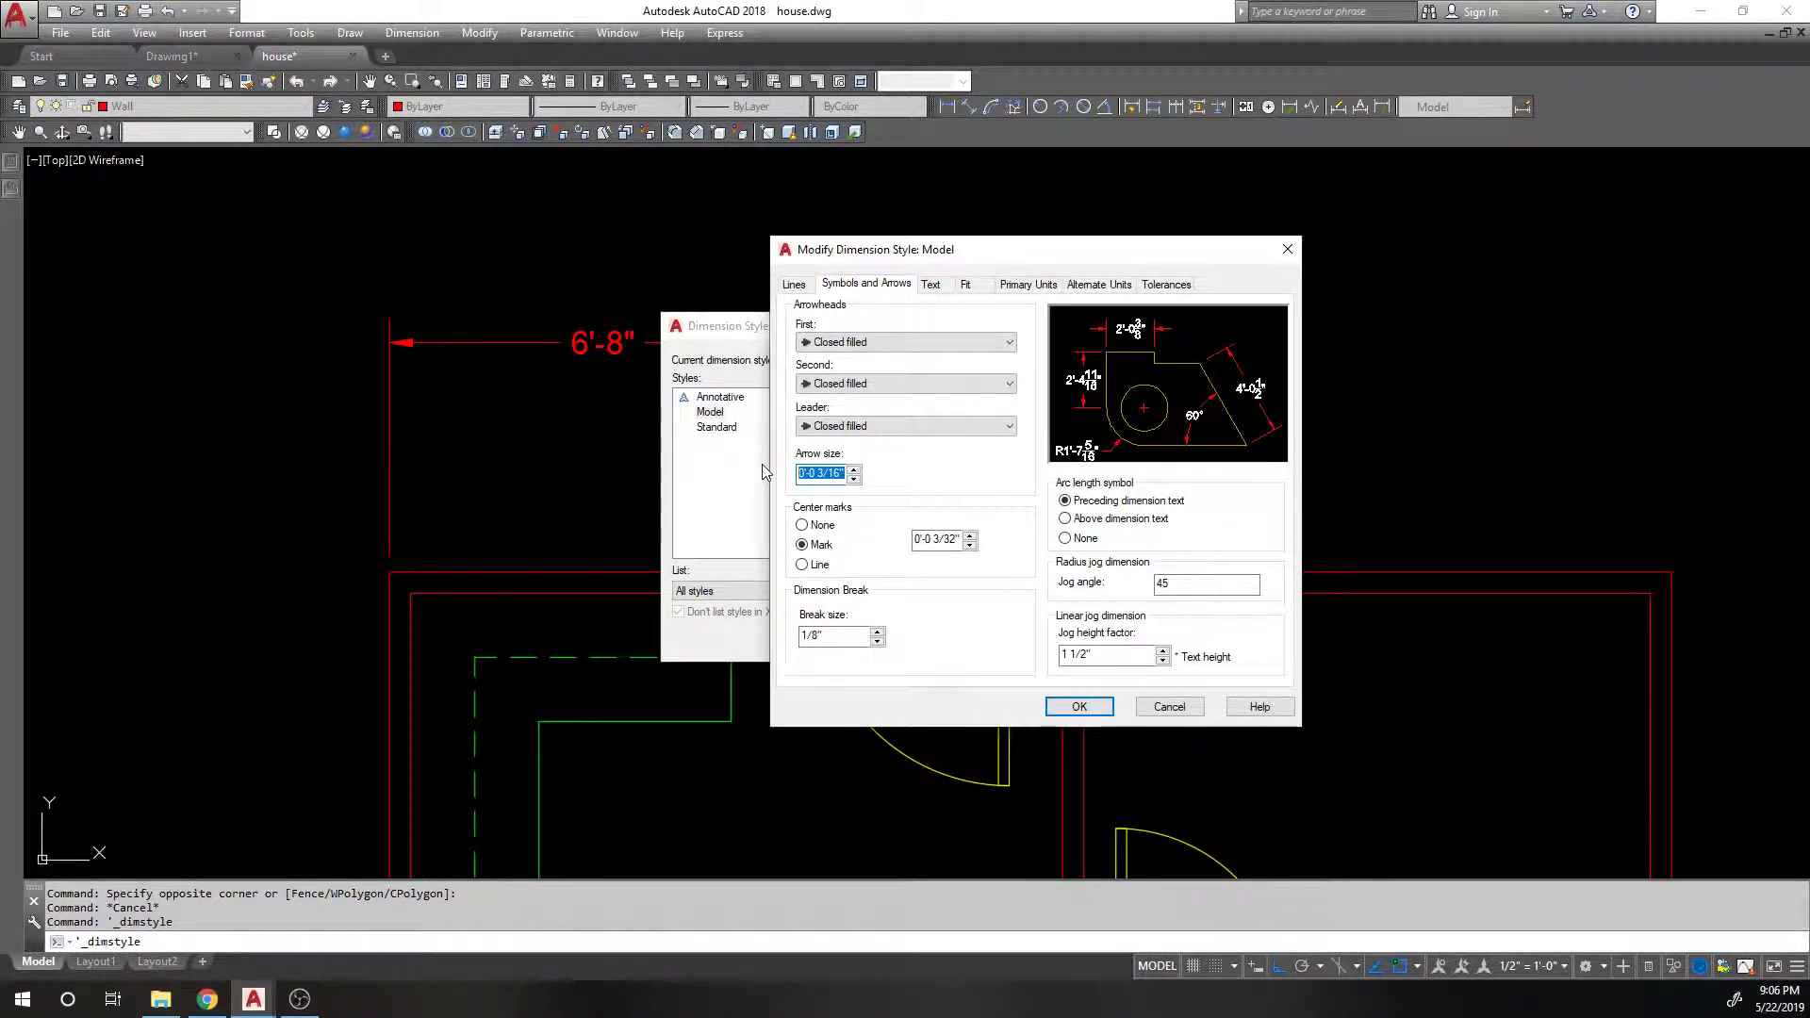
text(3/8)
click(927, 540)
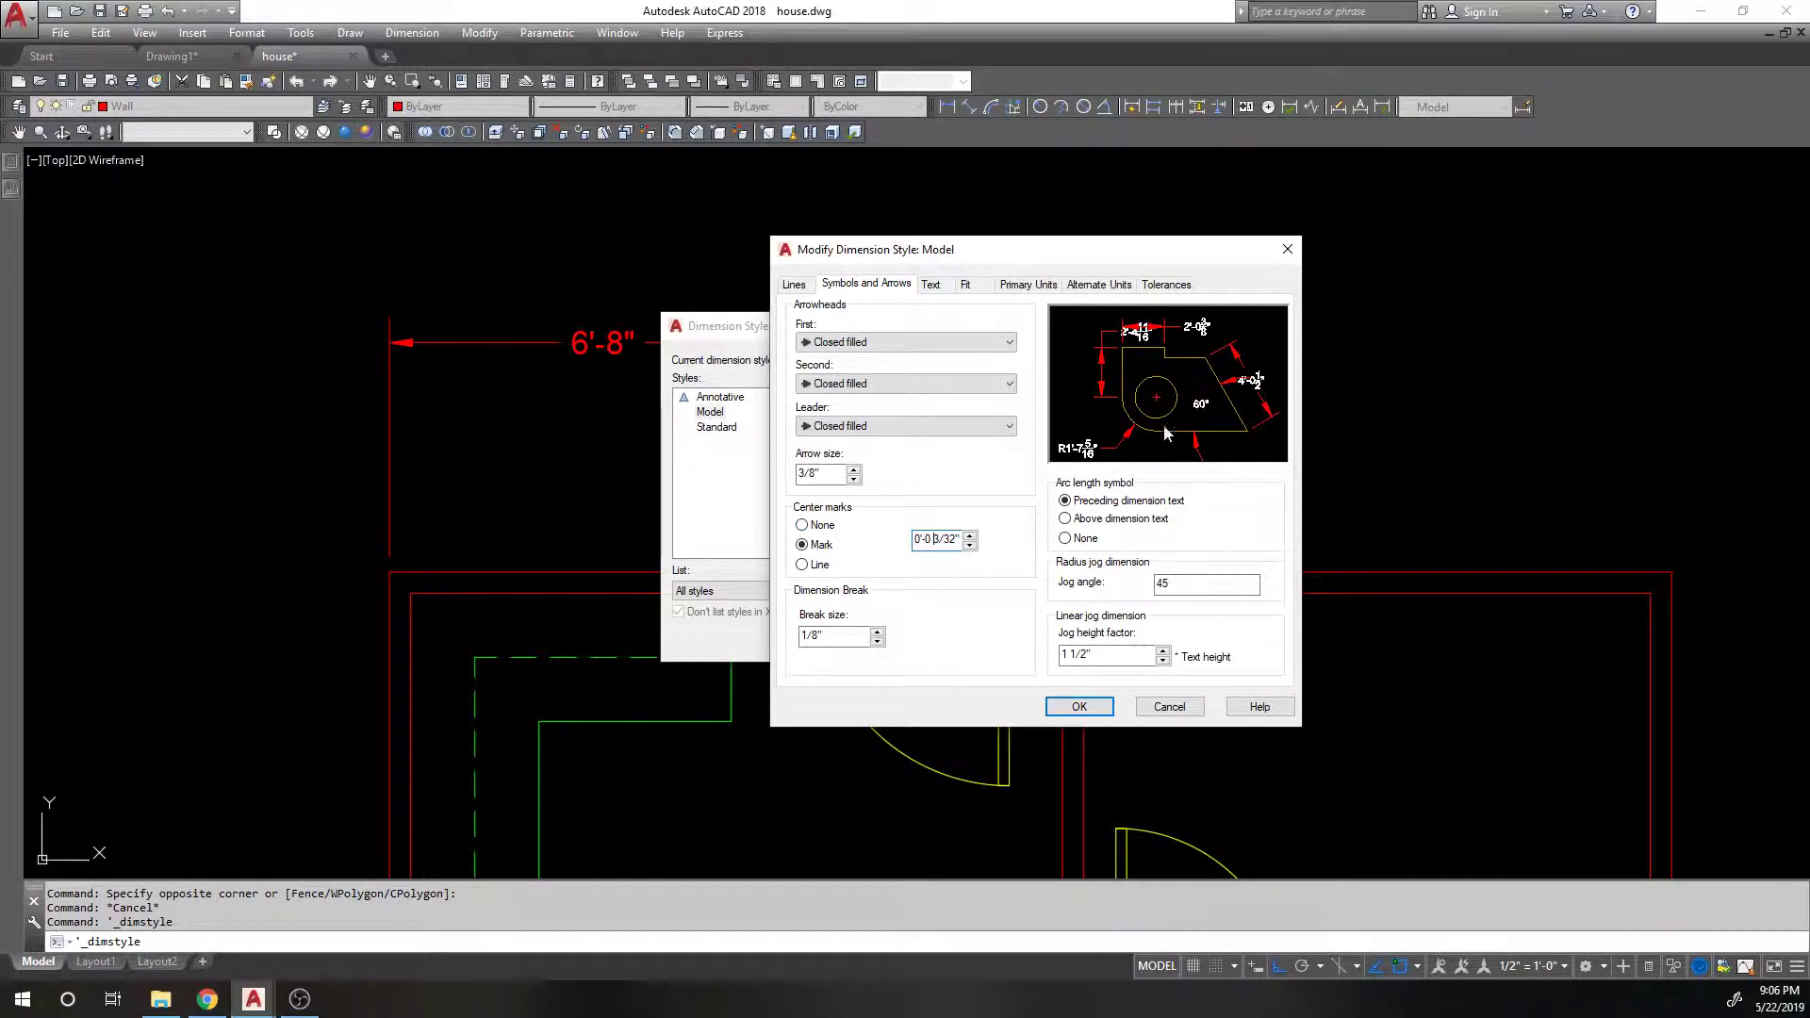
click(818, 547)
Step: Examine the dimension break size, the arc length symbol placement options and the radius jog angle
double_click(847, 642)
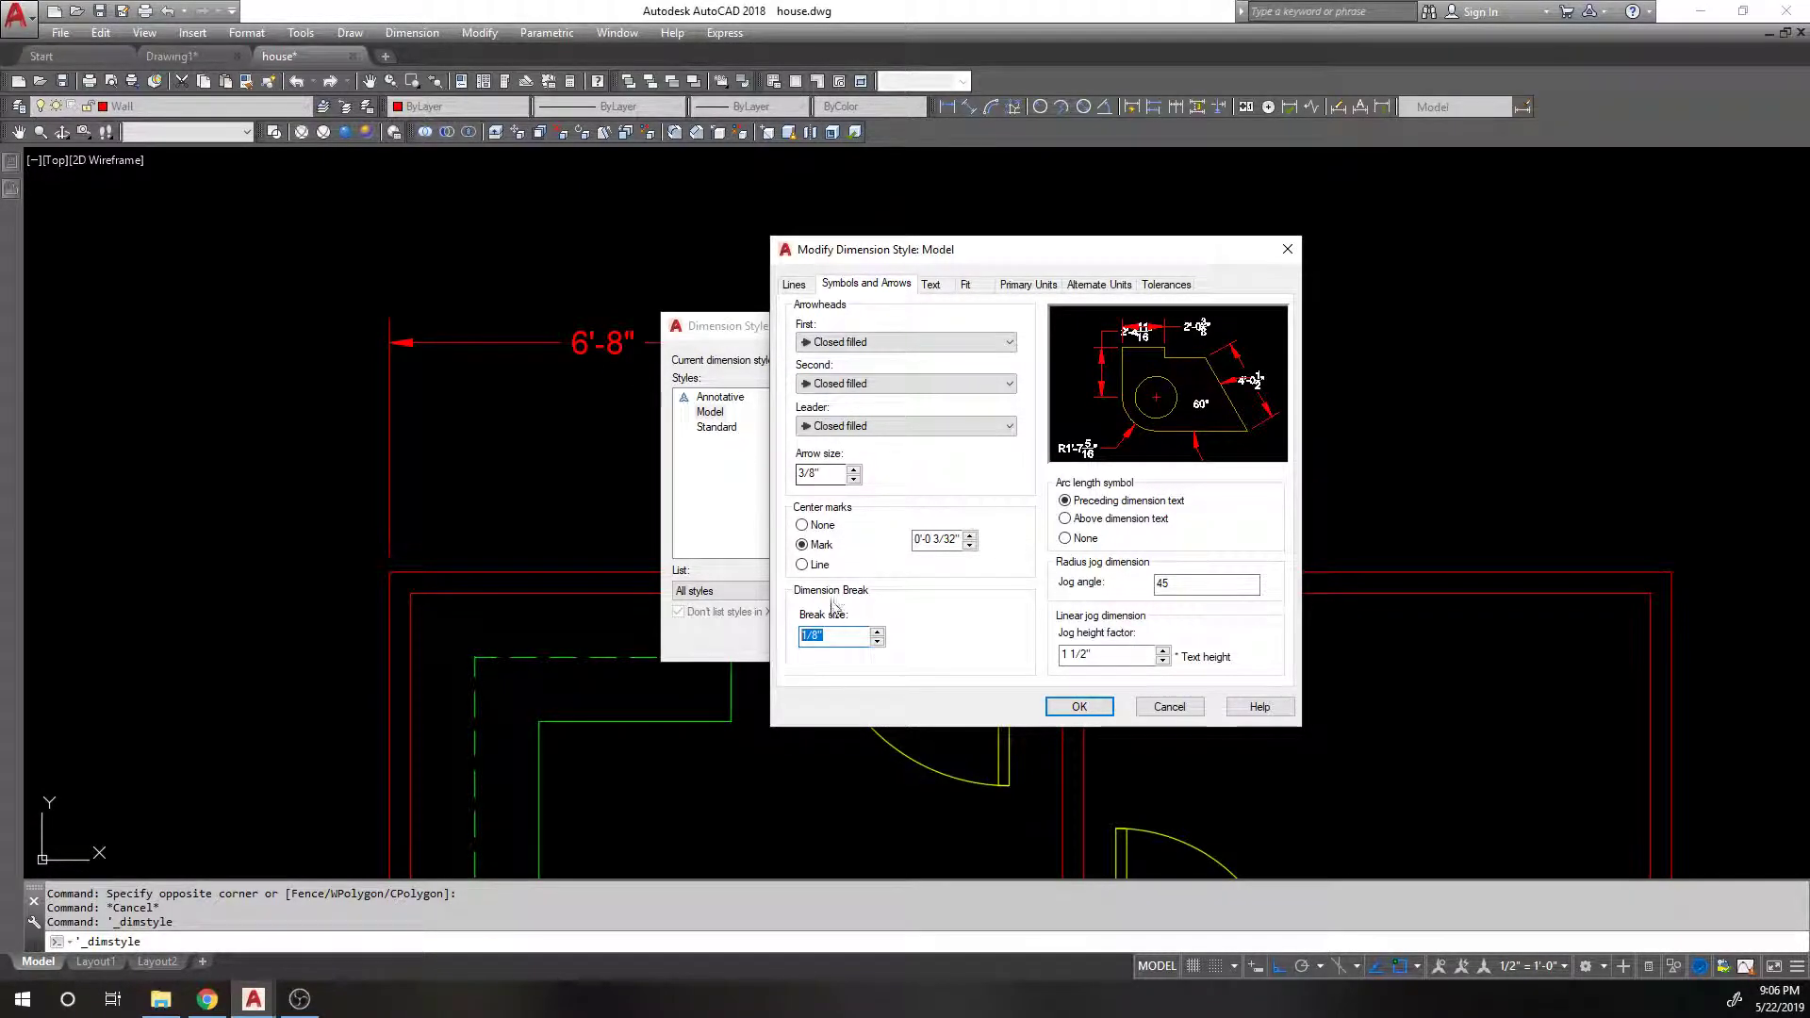
click(852, 636)
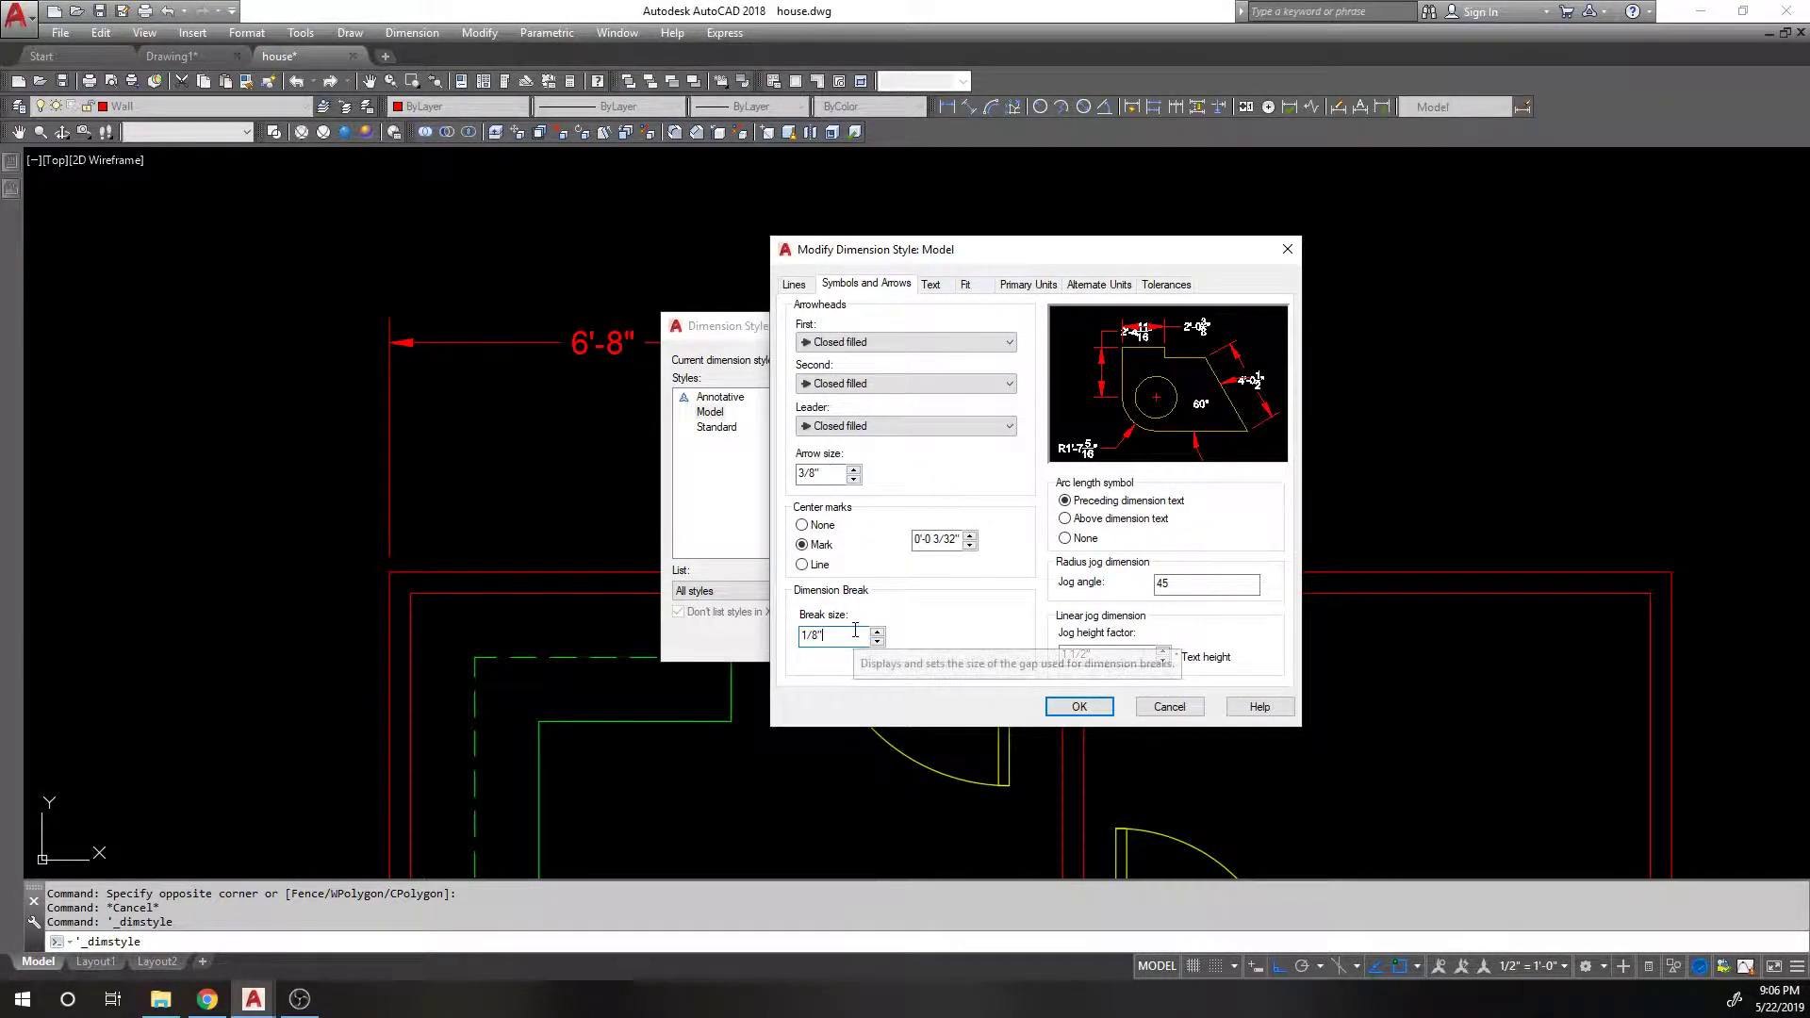
double_click(825, 636)
click(825, 636)
key(shift+Left)
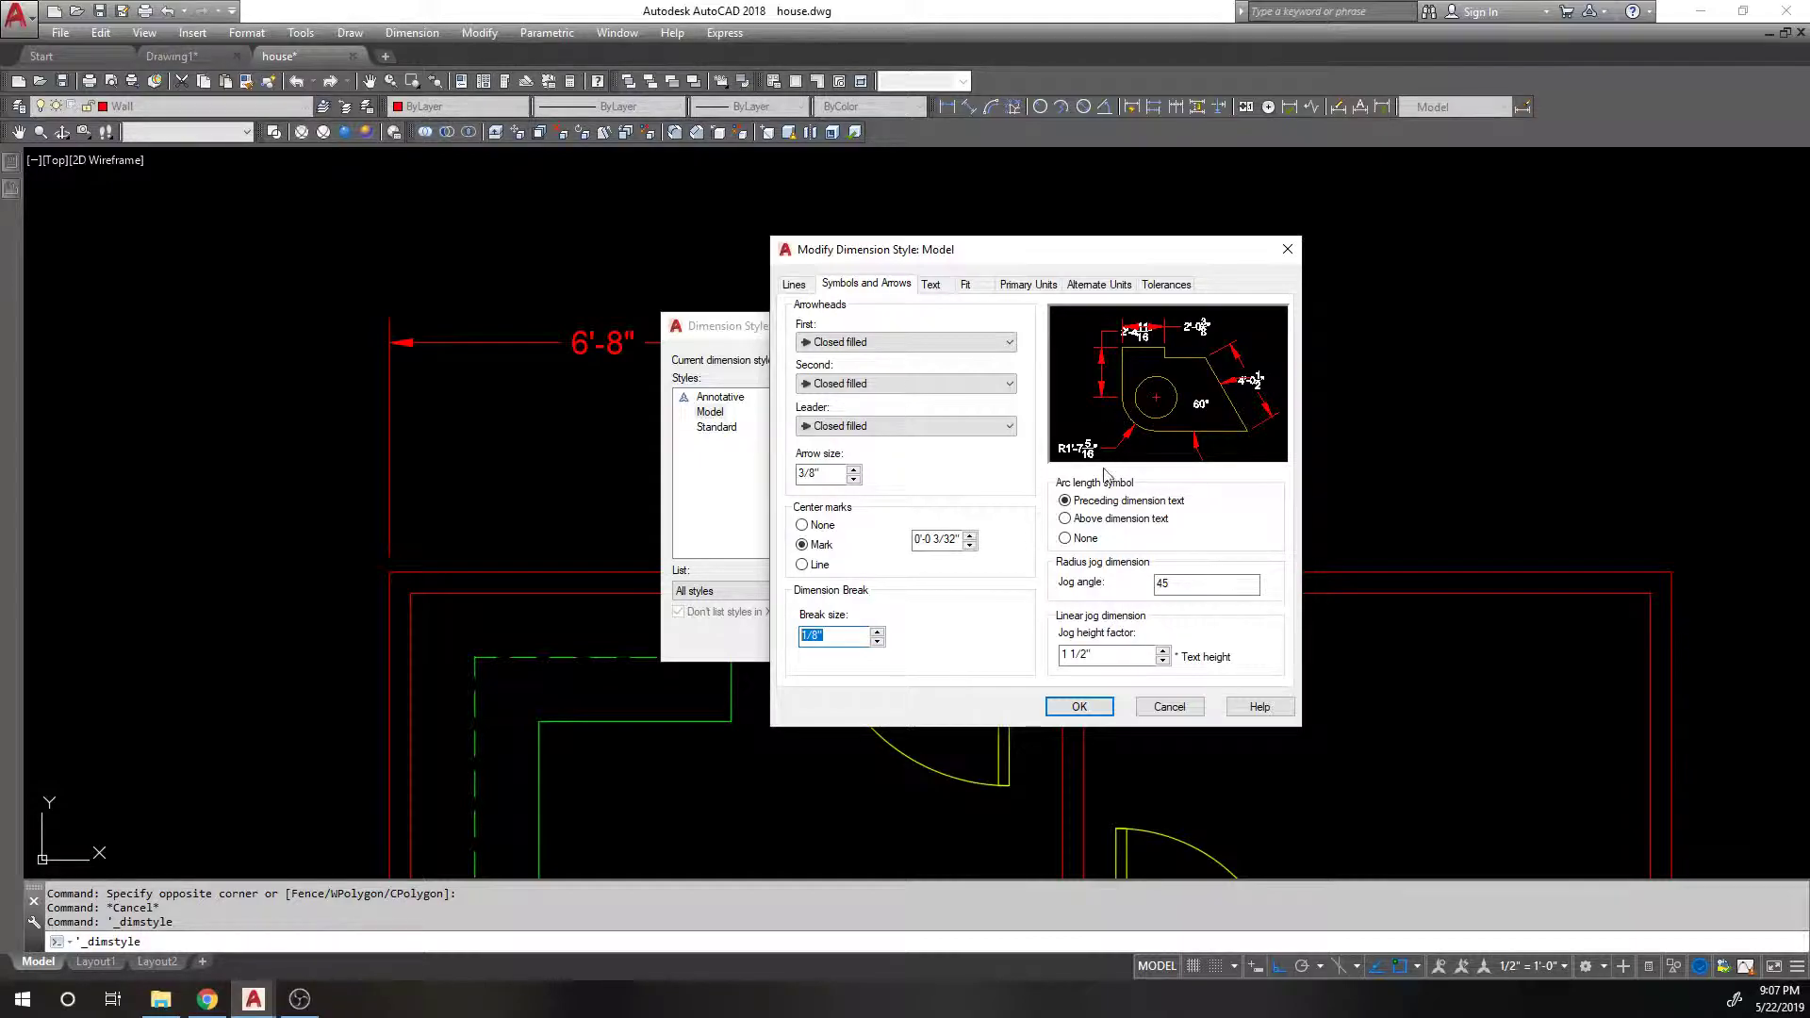
click(1110, 522)
click(1117, 504)
double_click(1193, 583)
key(Tab)
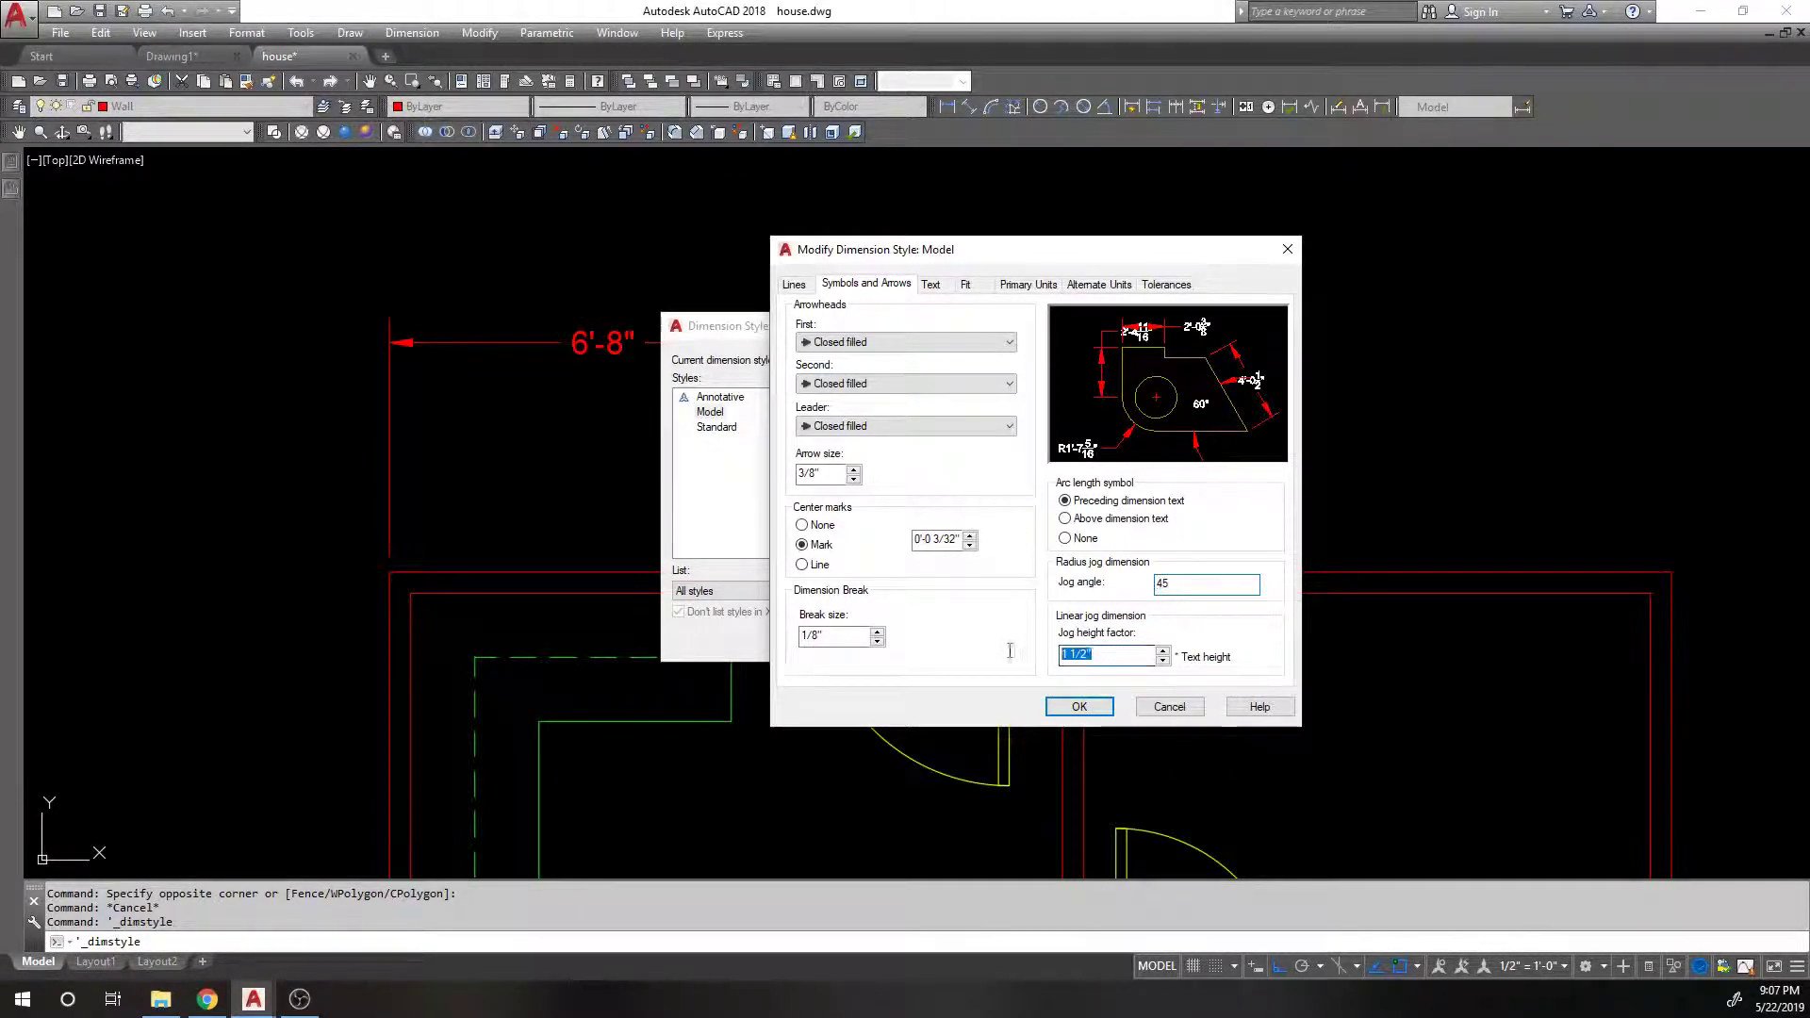
Step: Set the linear jog height factor to 1"
click(1113, 658)
double_click(1111, 651)
click(1111, 651)
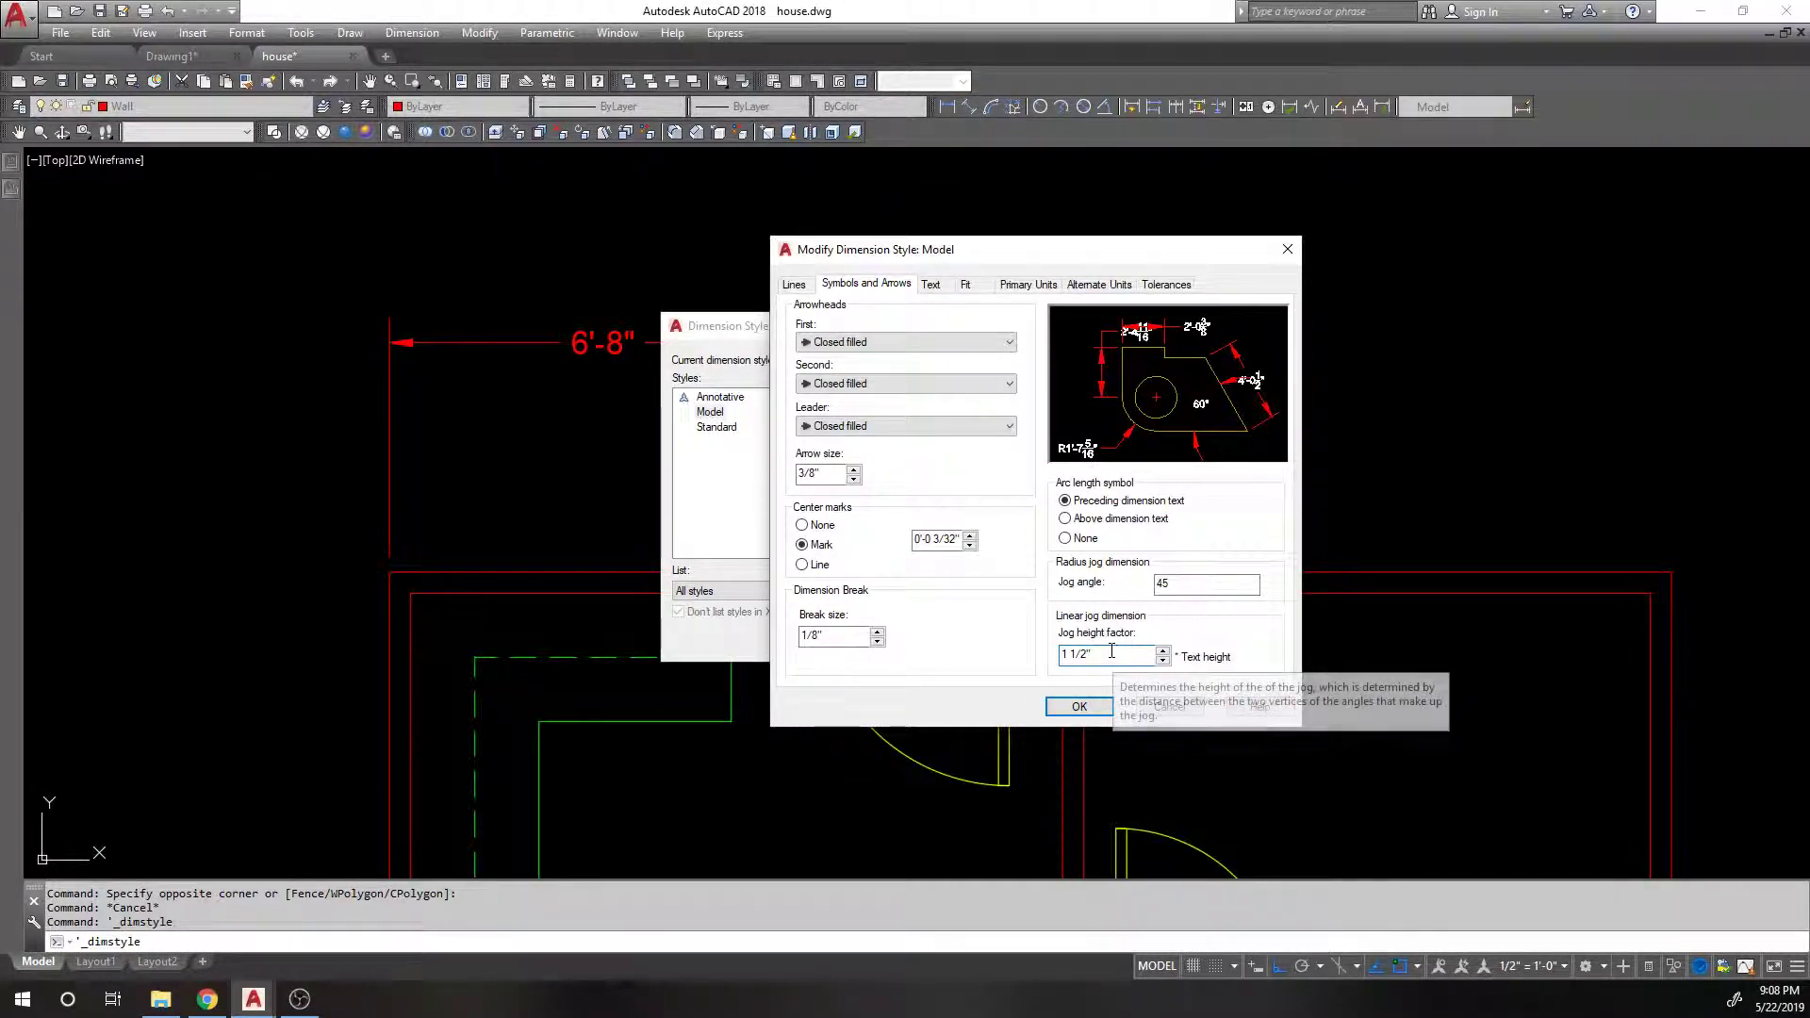
double_click(1112, 651)
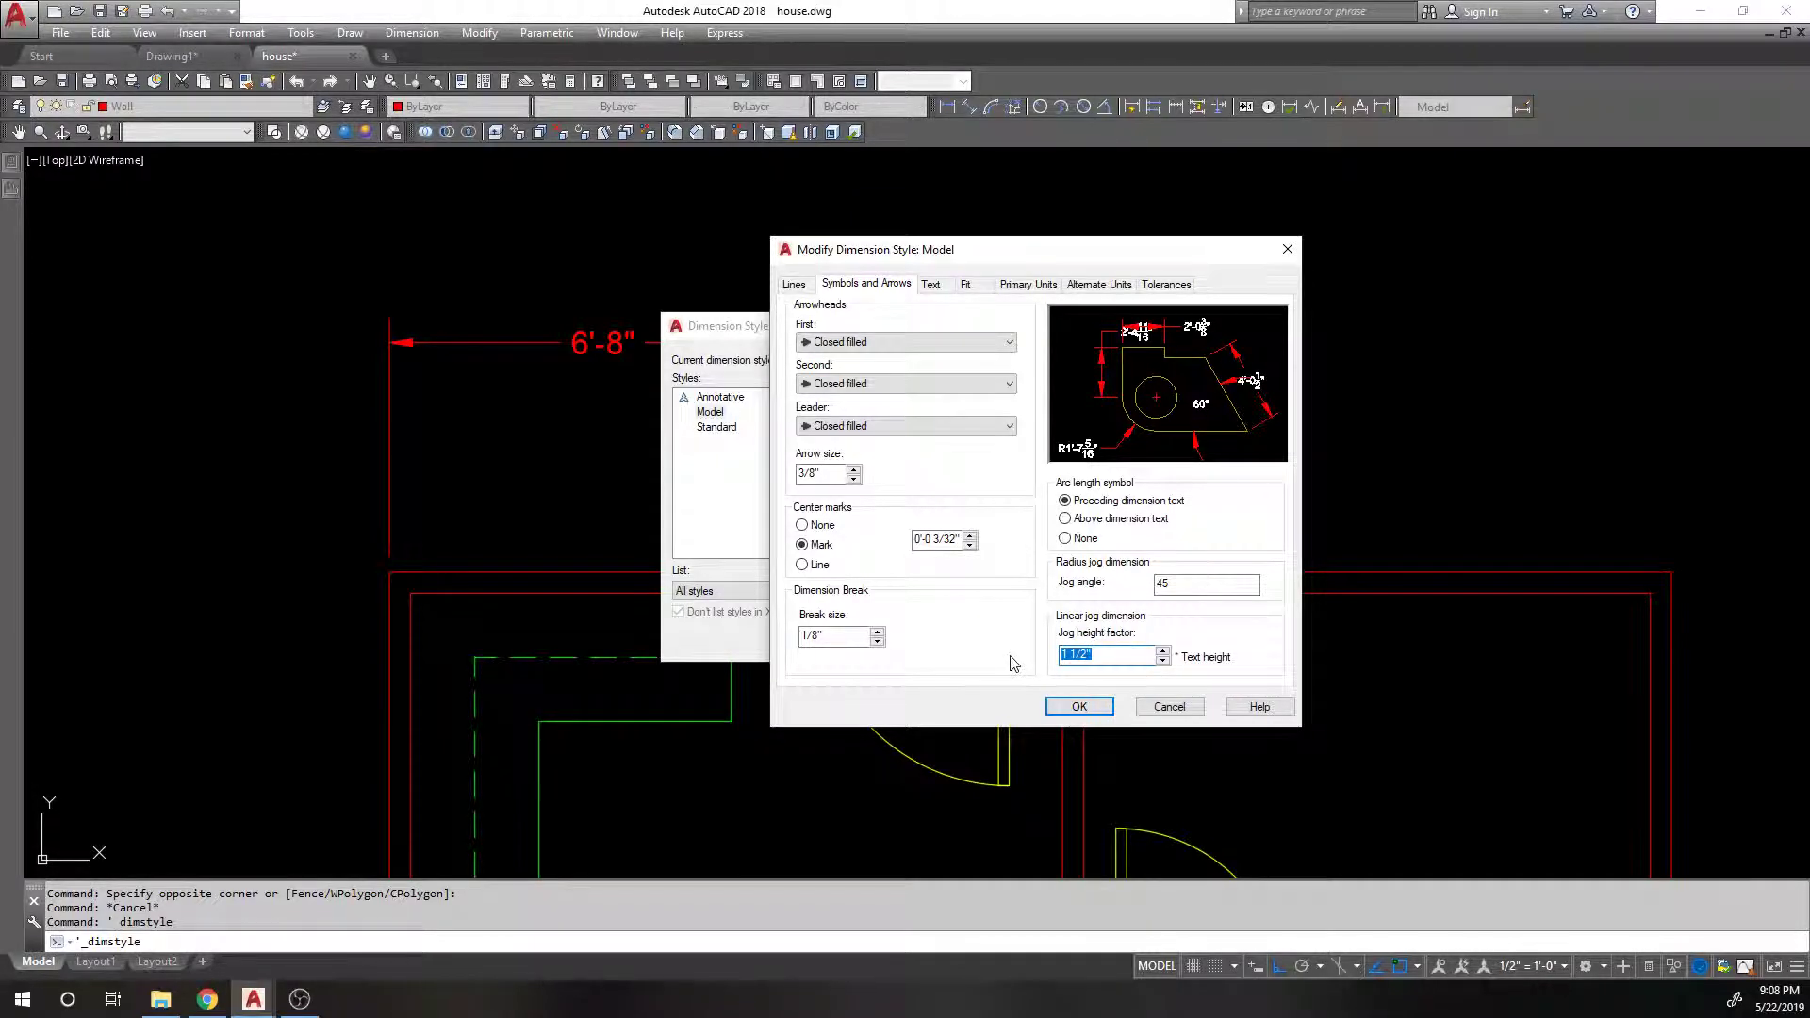
text(1)
click(1197, 580)
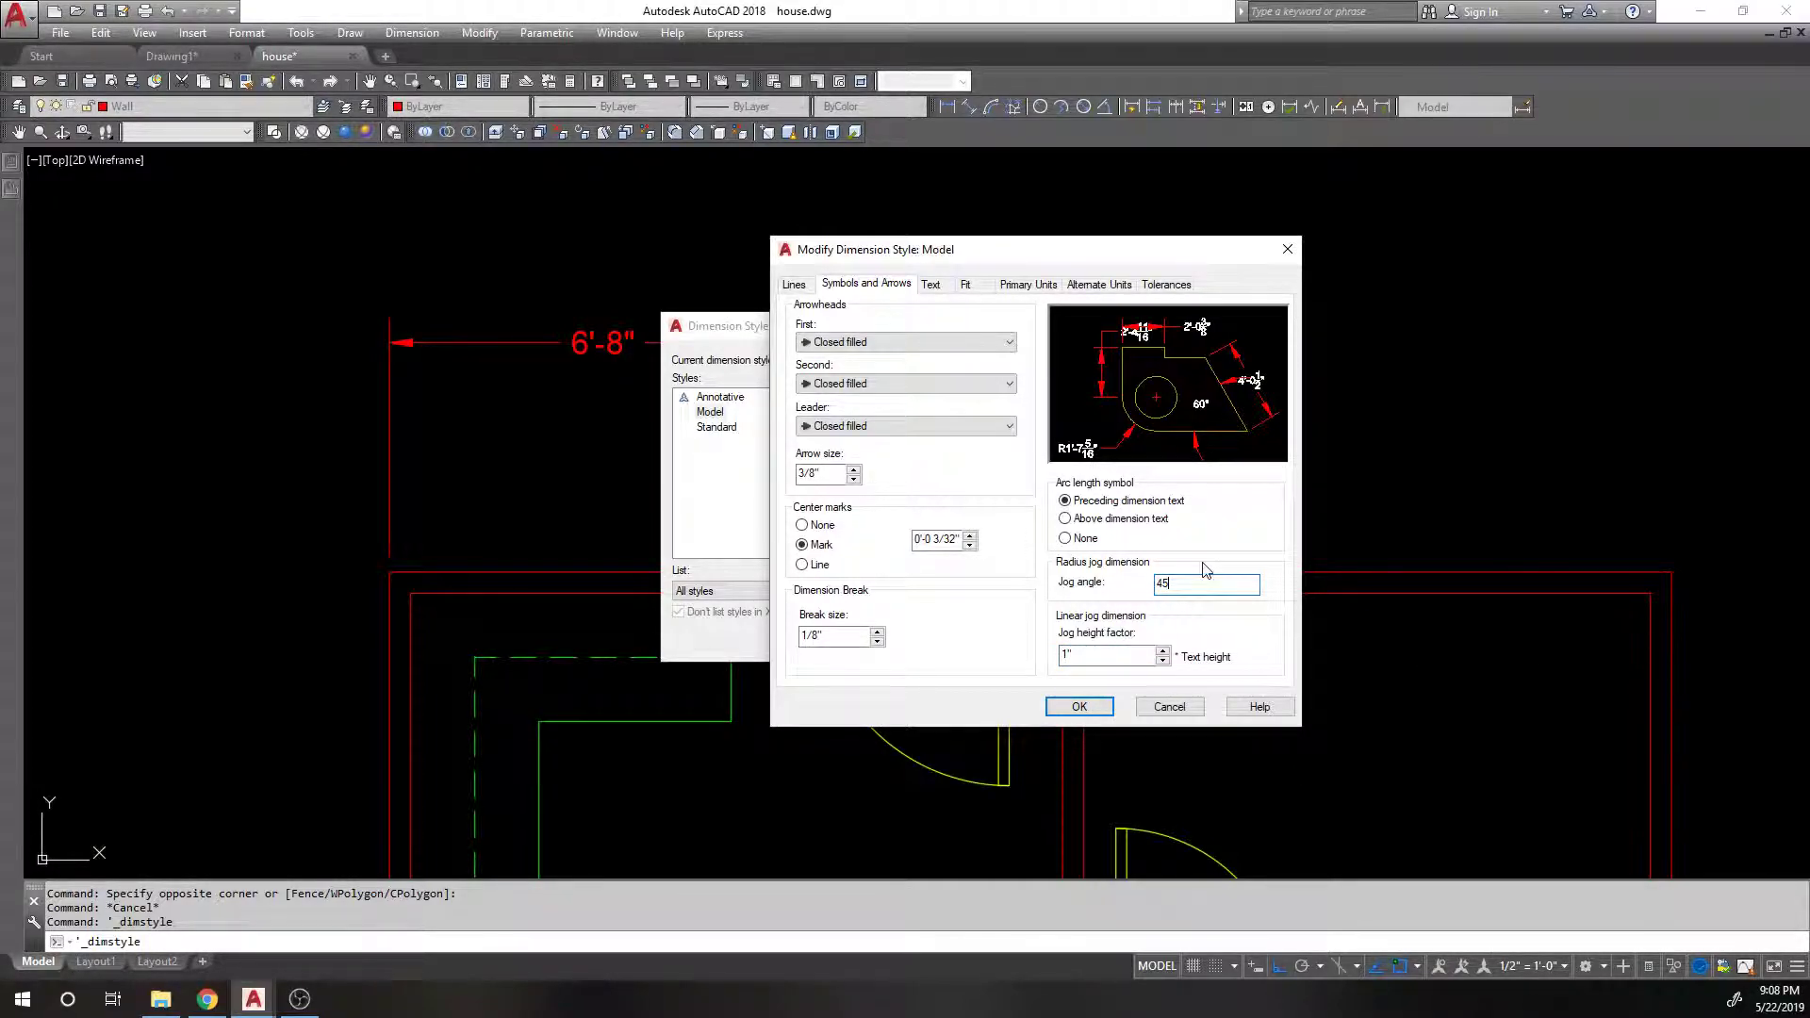